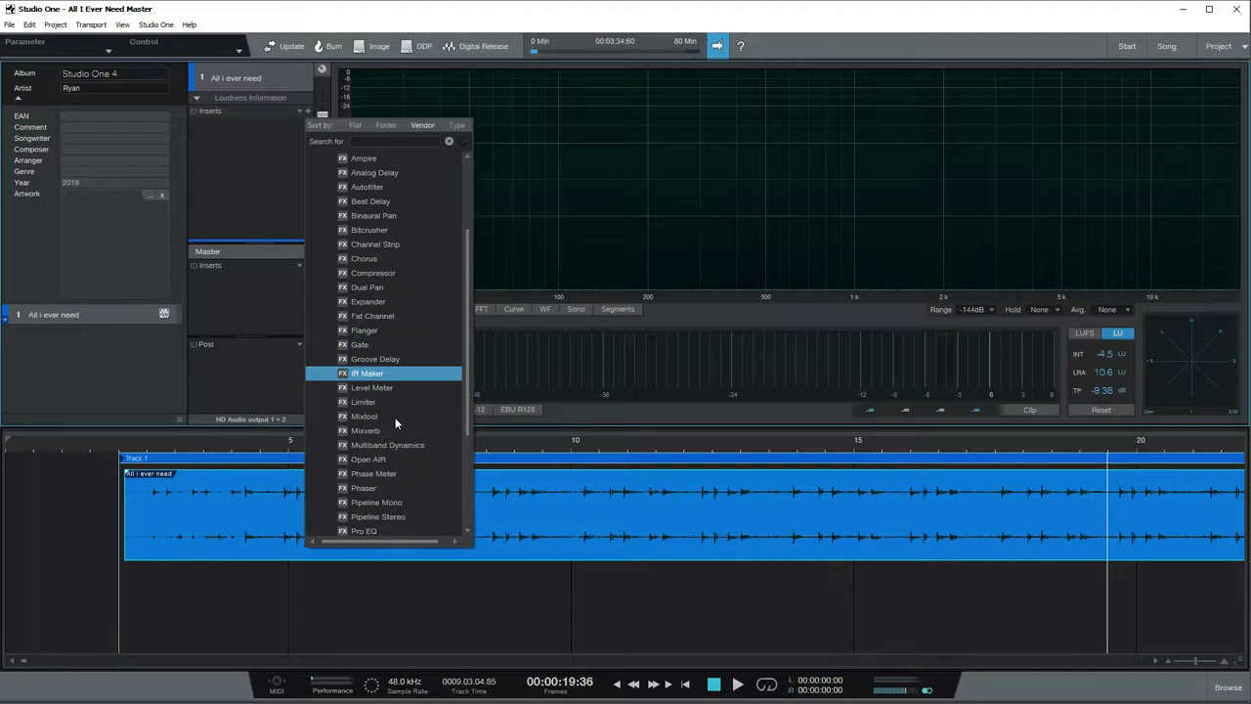
- Insert Pro EQ on the All i ever need track and move its window clear of the inserts list
click(391, 487)
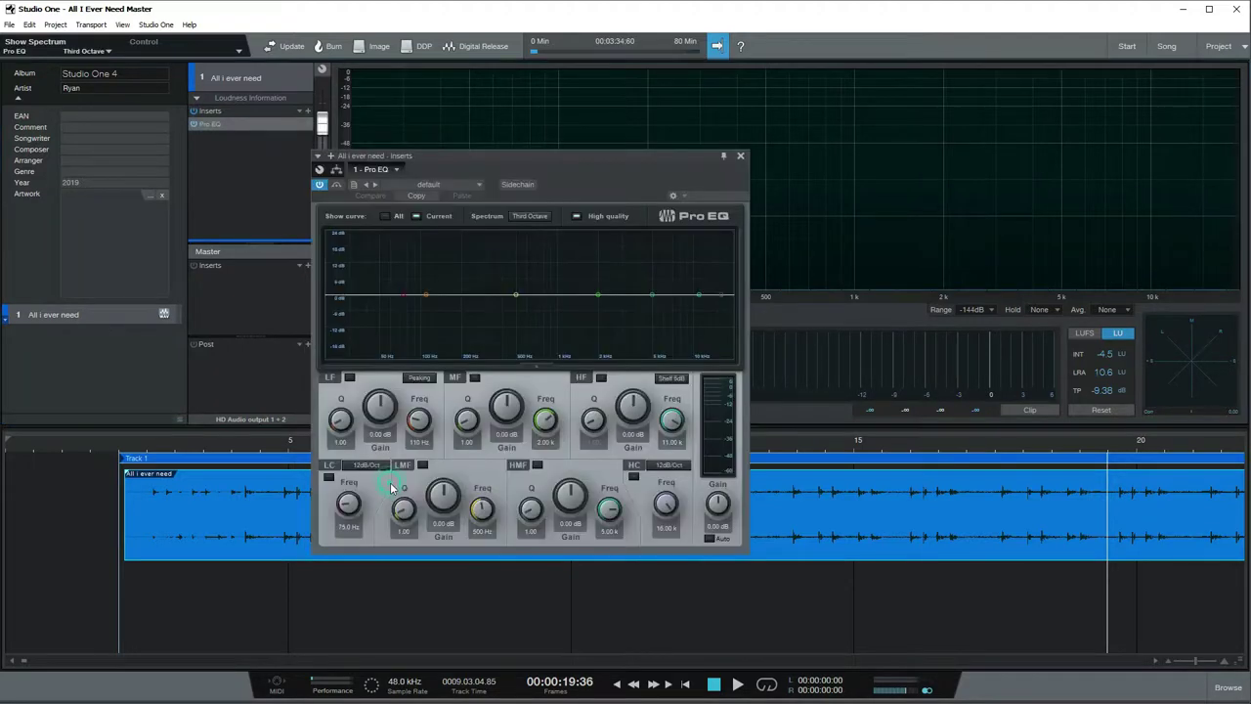
drag(520, 163, 607, 159)
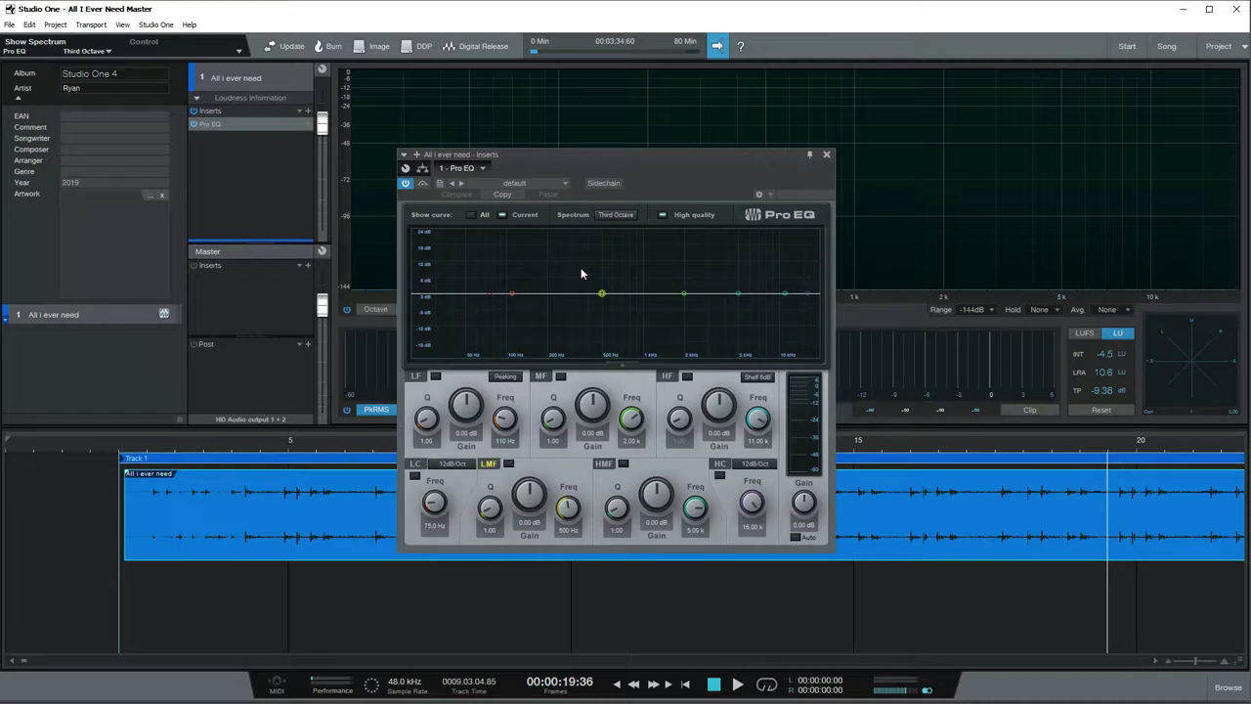
drag(552, 164, 630, 164)
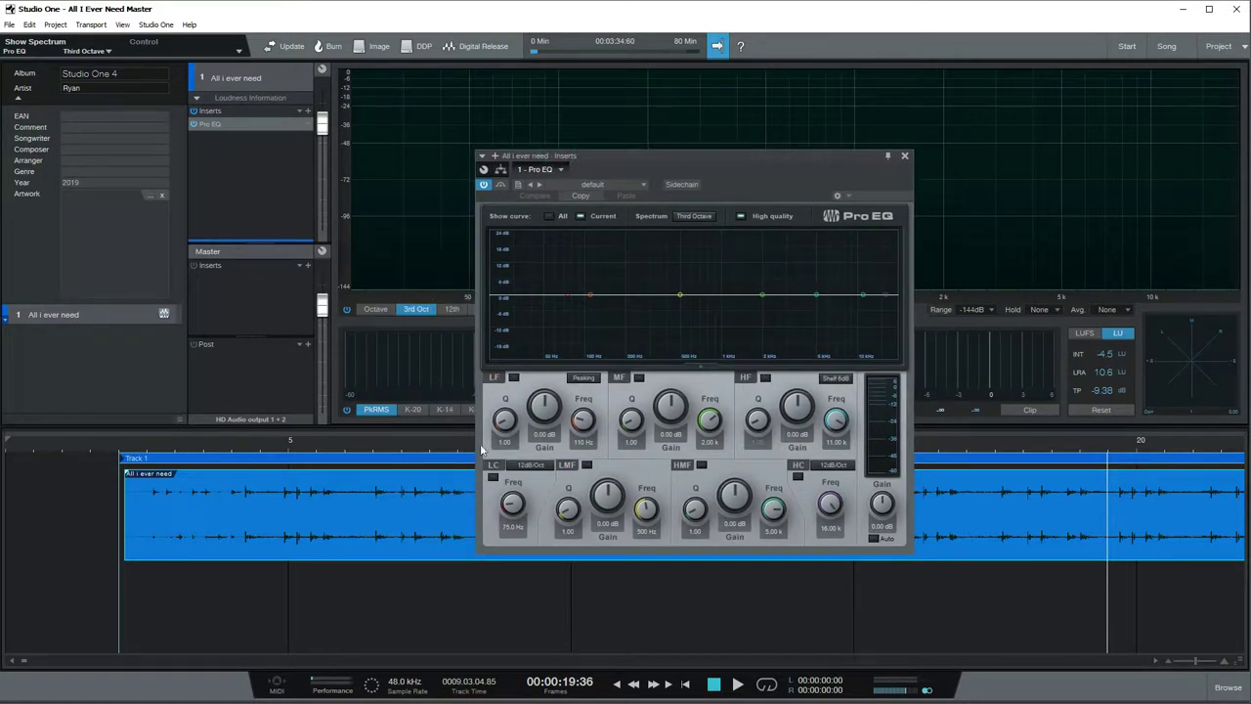
- Play the track briefly from near its start to examine its frequency spectrum in the EQ
click(323, 443)
key(space)
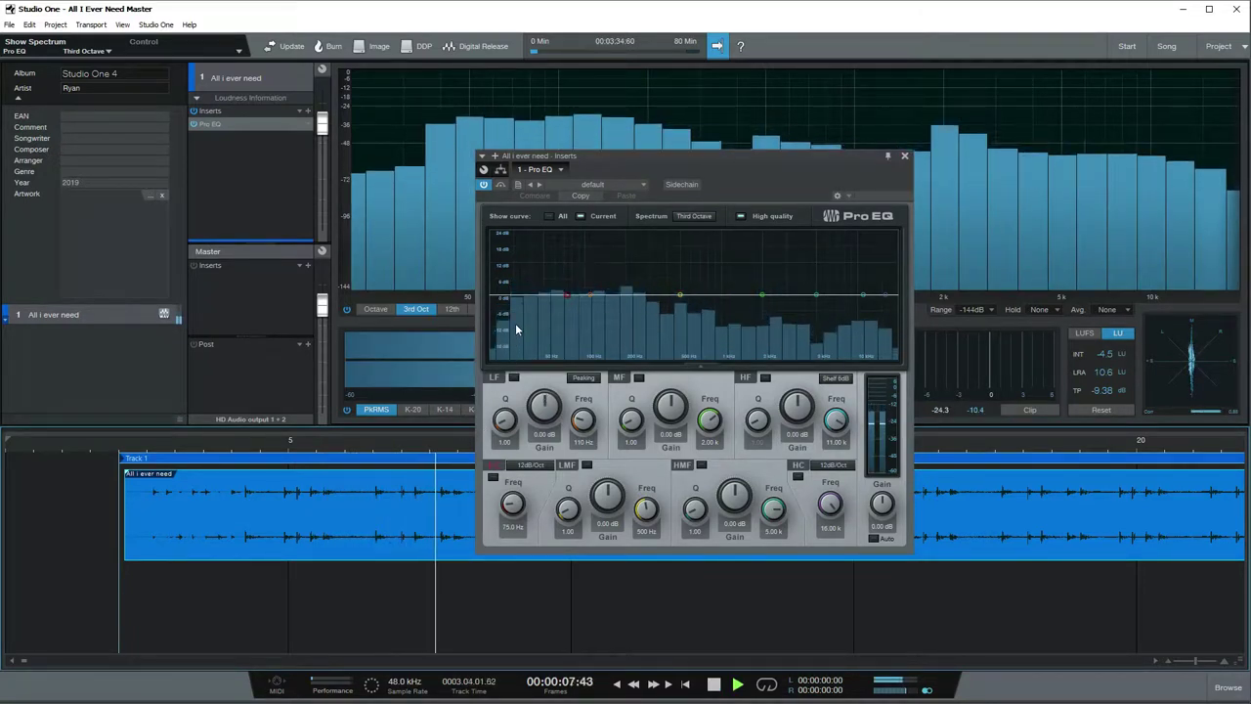
key(space)
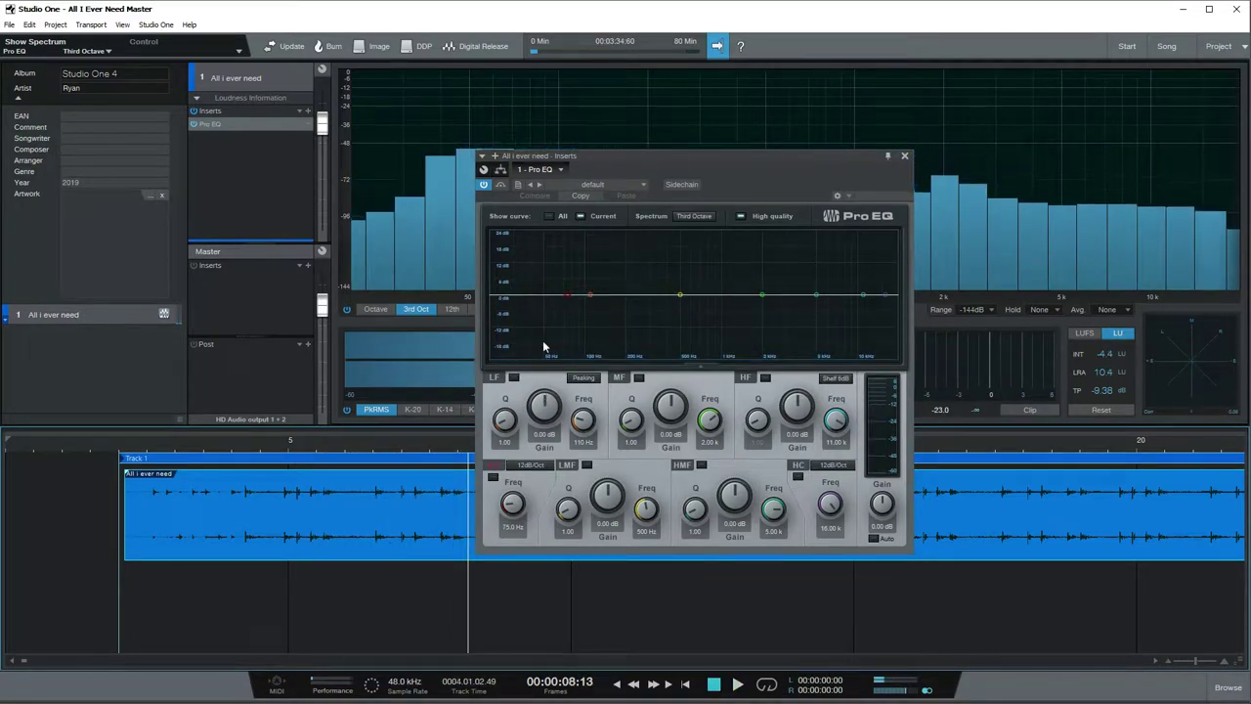
- Enable the EQ's high cut filter at 12.46 kHz with a 36 dB/Oct slope
drag(894, 297, 870, 348)
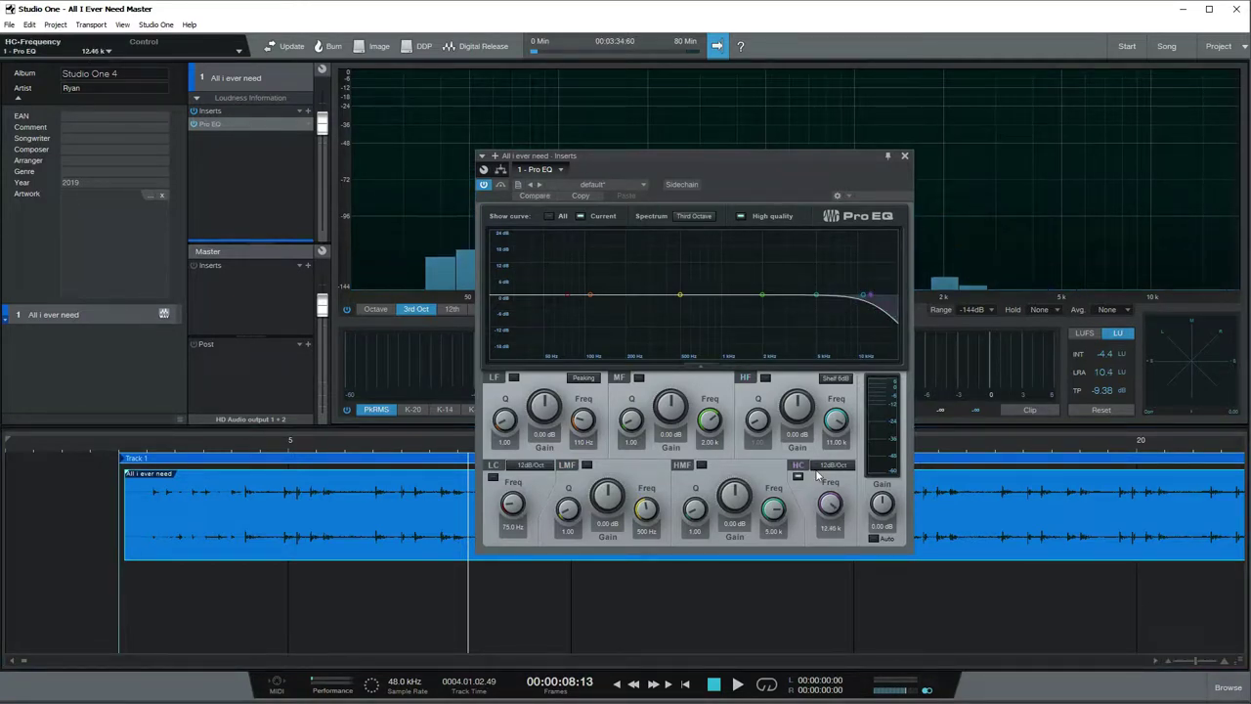
click(821, 467)
click(838, 536)
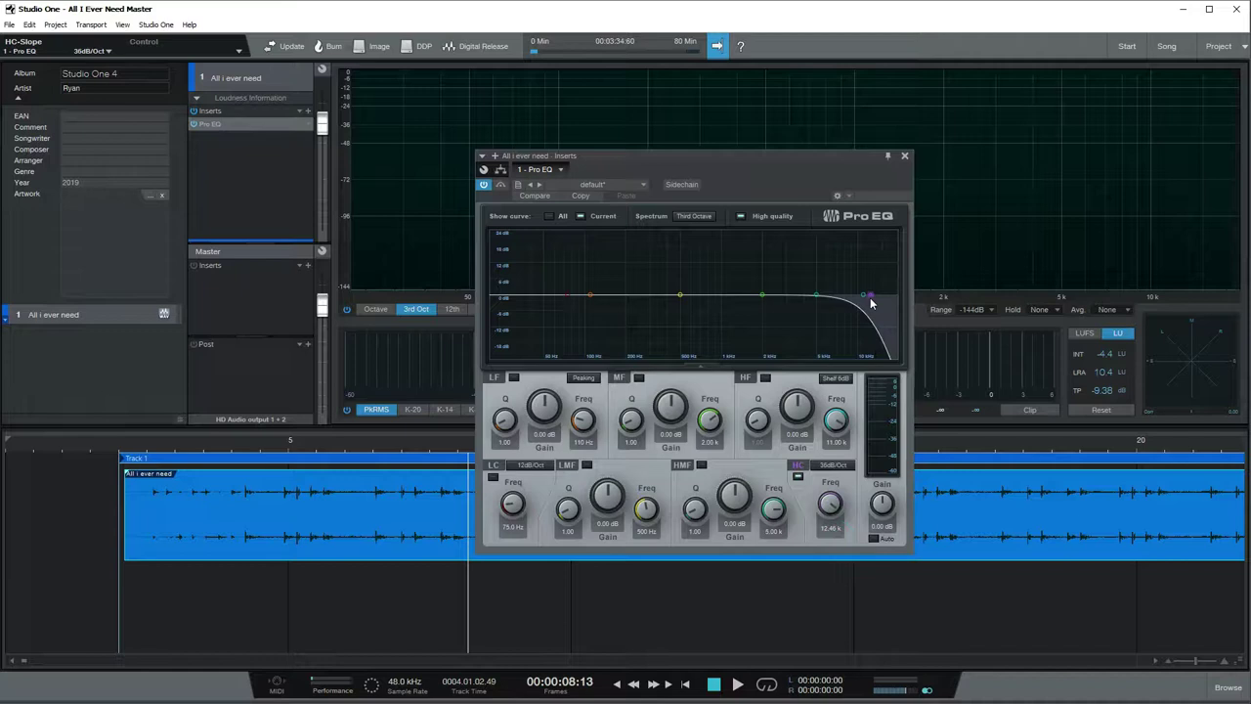
- Sweep the high cut down to about 28 Hz during playback and bring it back up to about 6.2 kHz
drag(872, 303, 536, 287)
key(space)
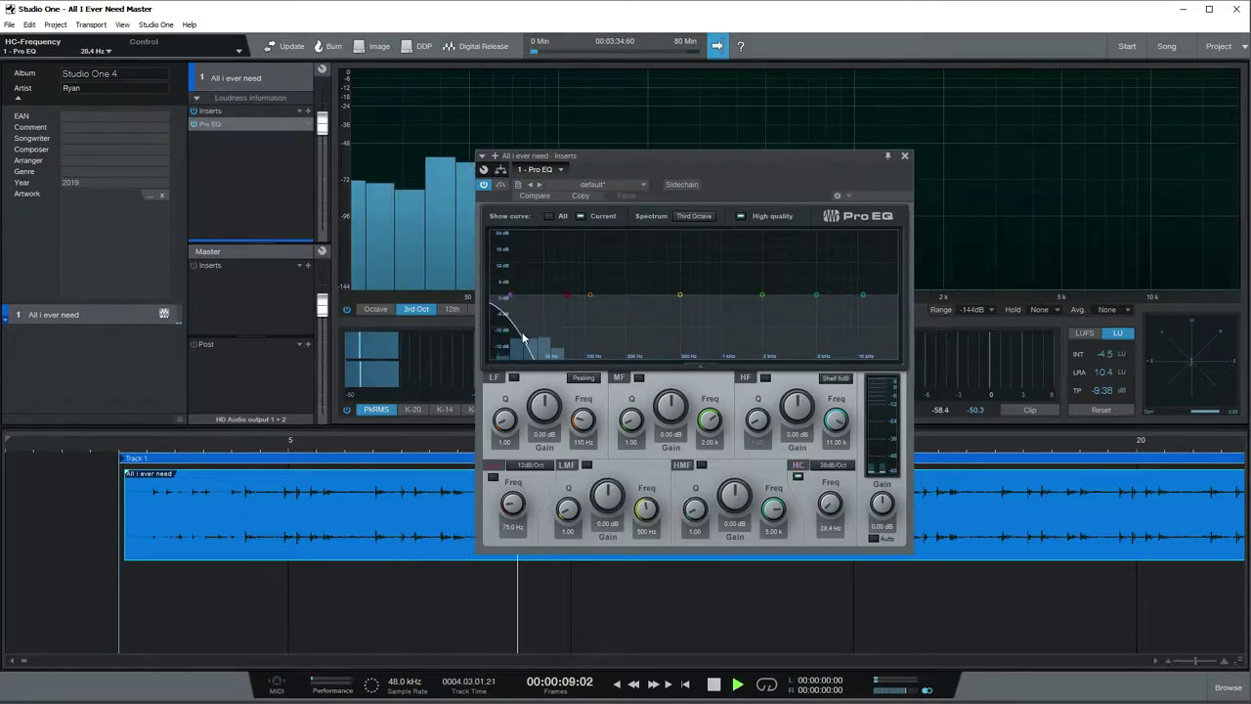
drag(509, 302, 543, 344)
drag(531, 293, 829, 293)
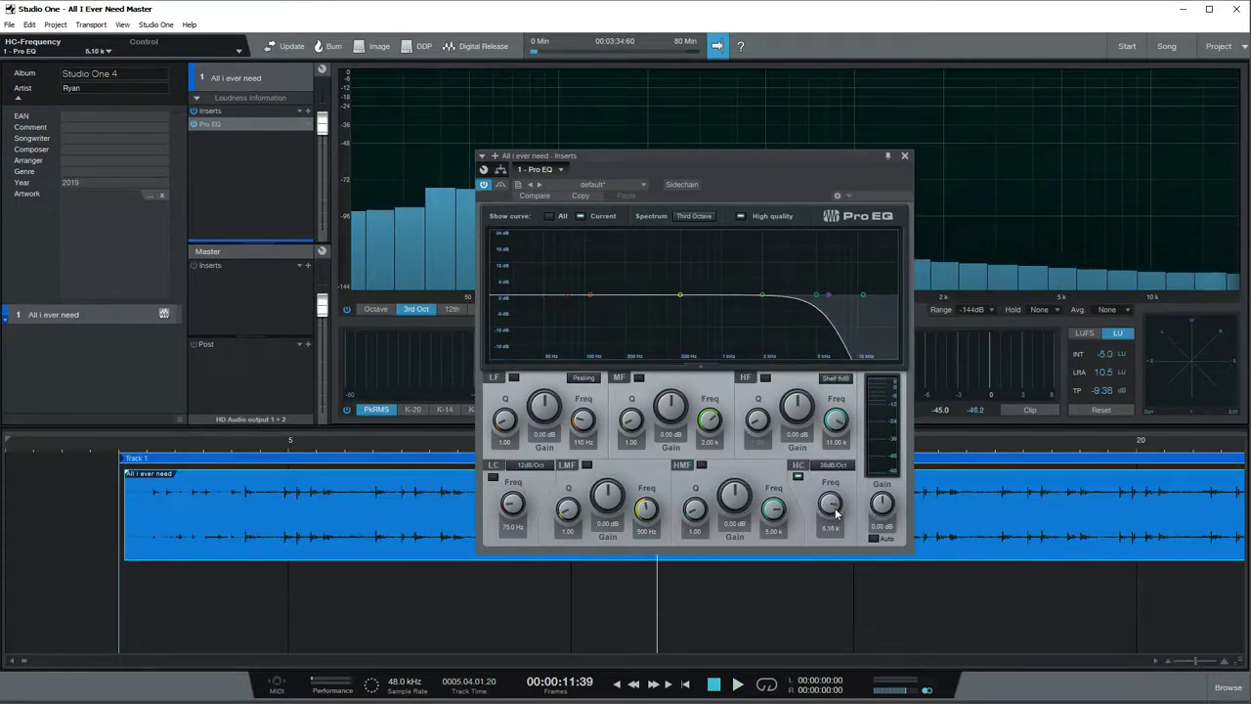
- Set the high cut slope to 6 dB/Oct and boost the HF shelf about 3 dB near 11.5 kHz
click(833, 465)
click(847, 493)
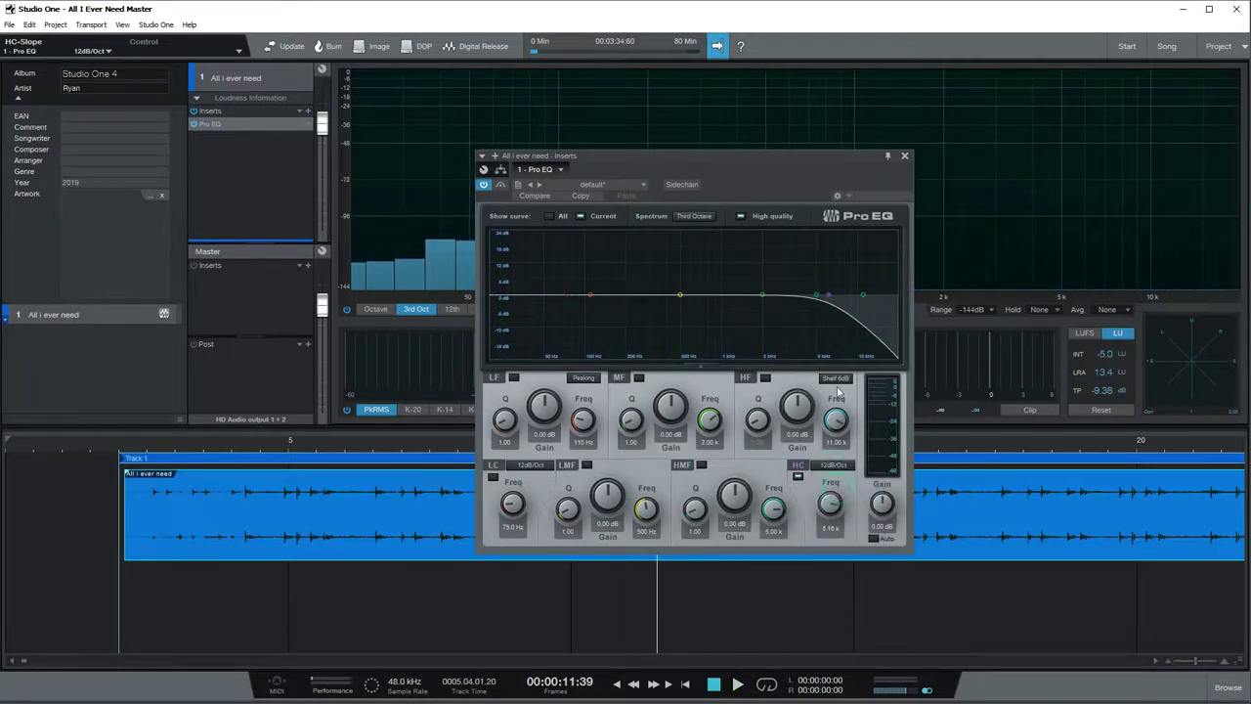
click(830, 465)
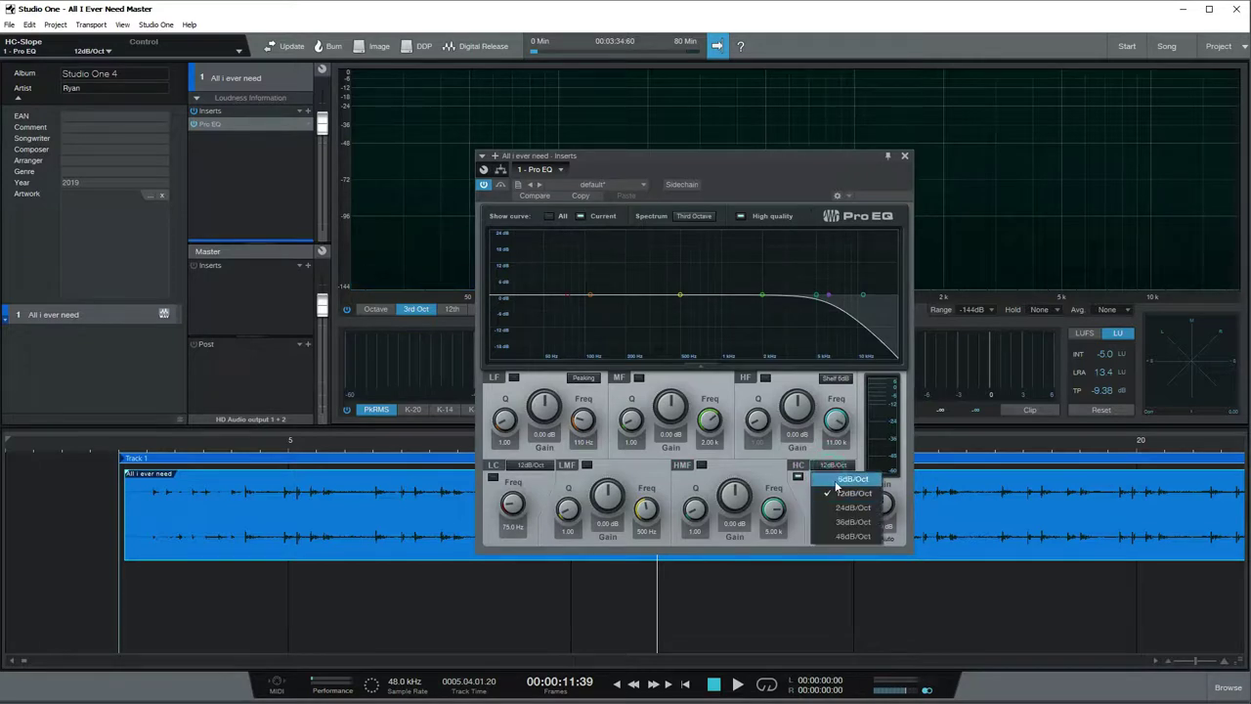
click(836, 480)
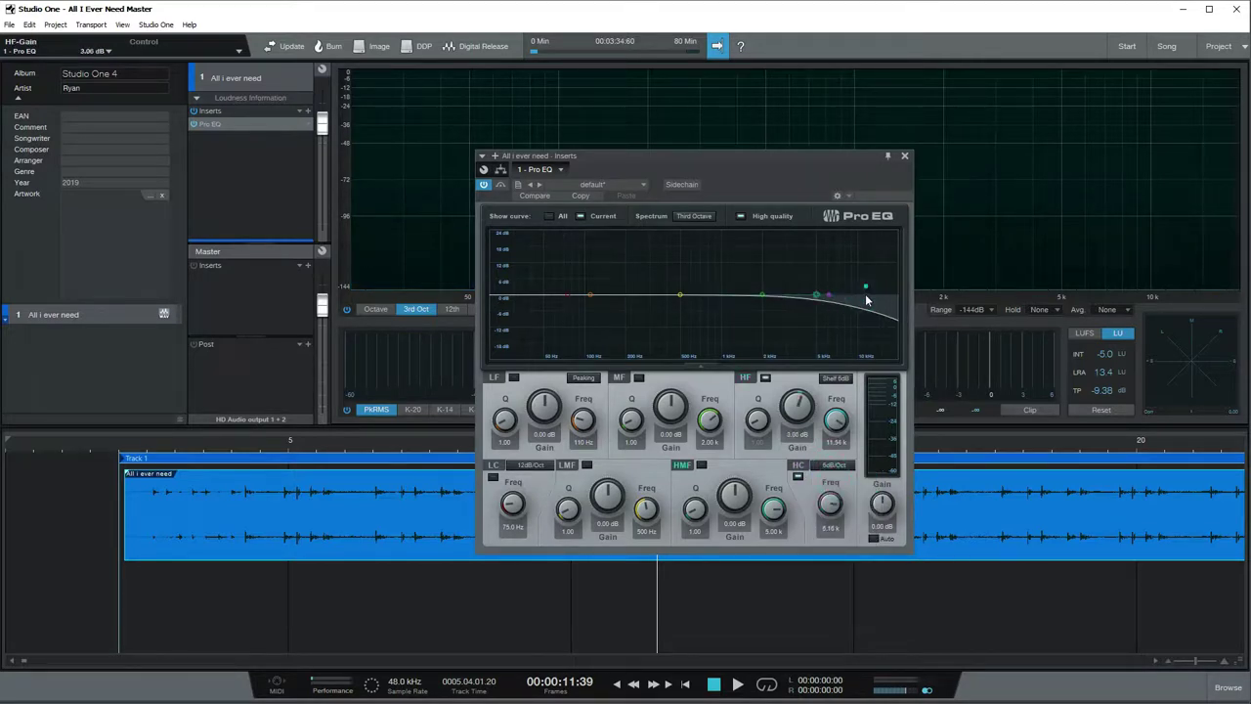
click(827, 466)
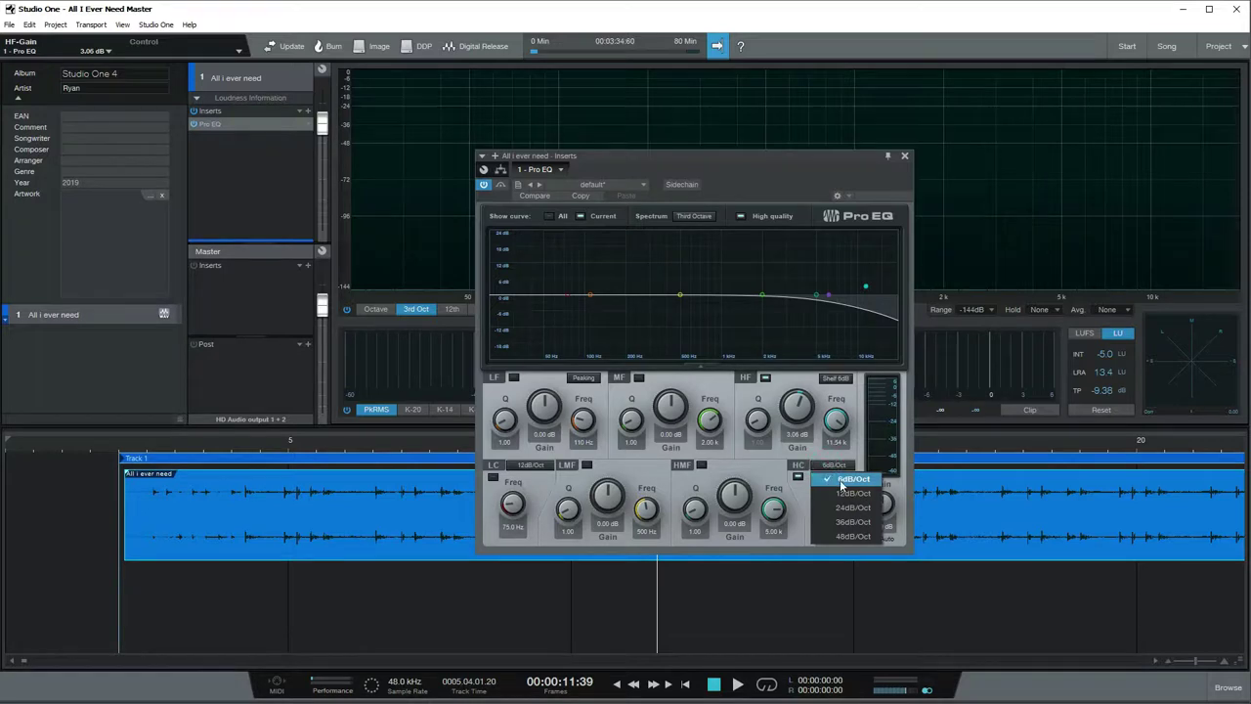
click(838, 470)
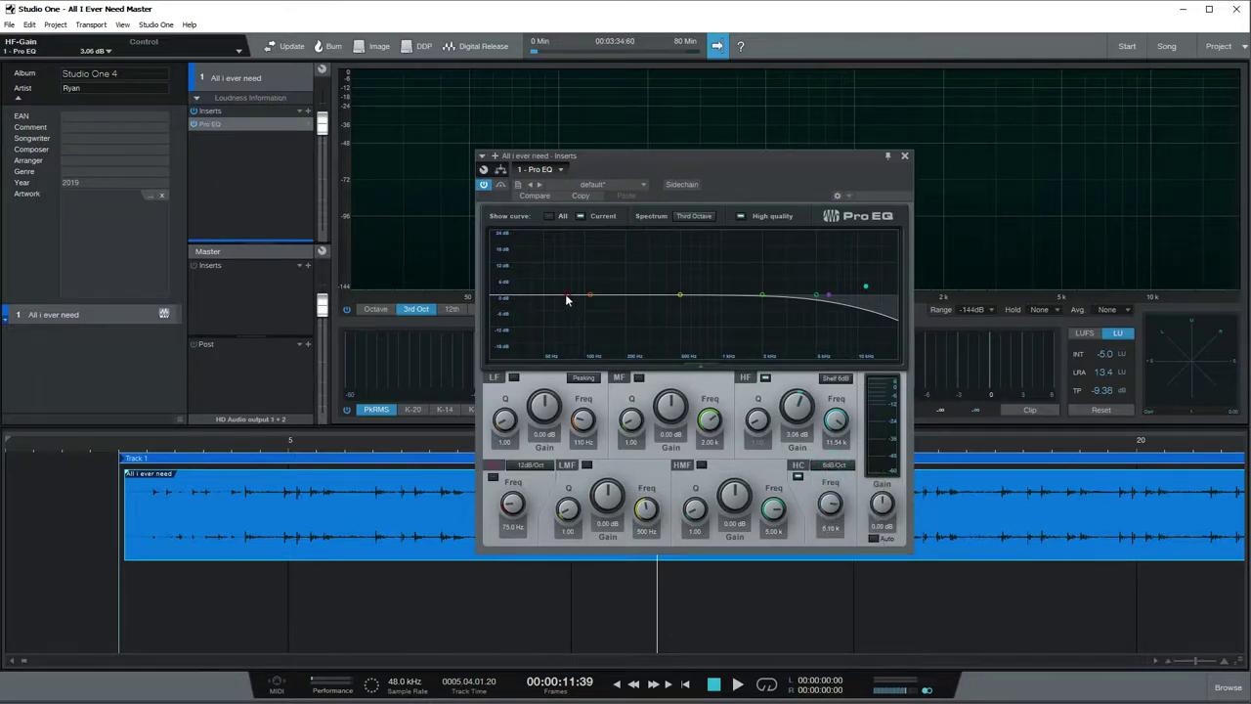
- Enable the low cut filter with a 48 dB/Oct slope and set its frequency to about 32 Hz
drag(565, 301, 563, 297)
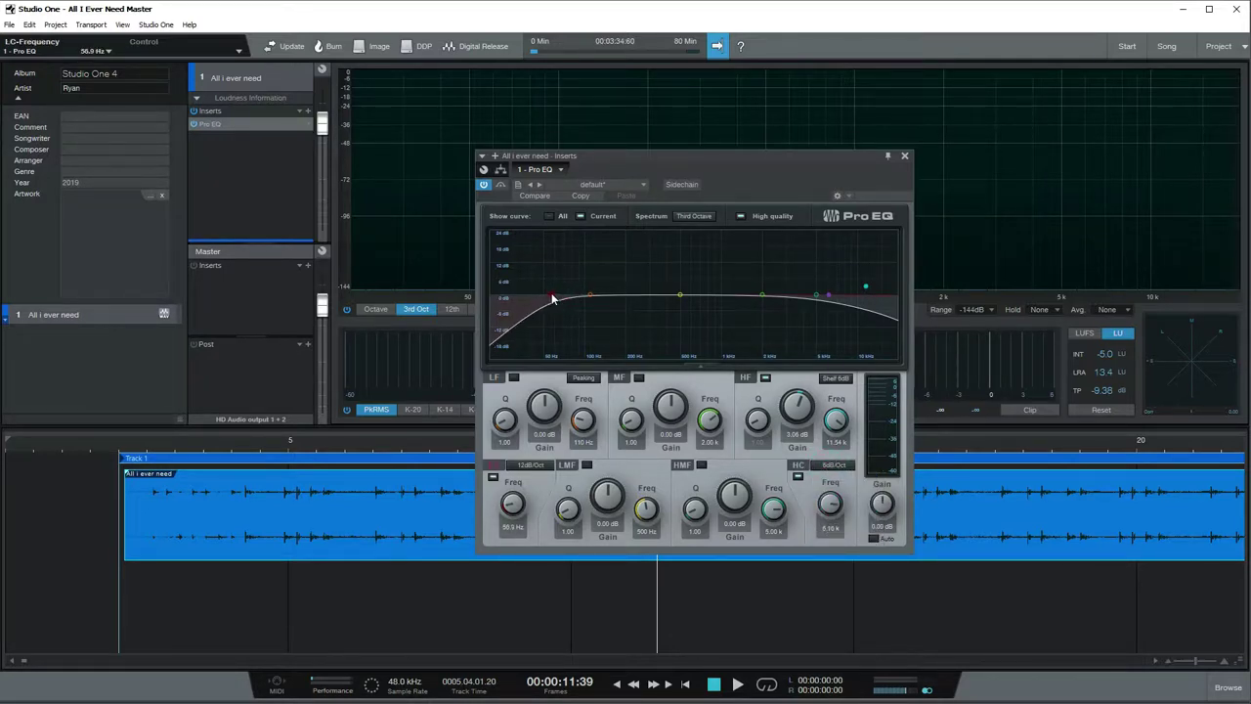
click(533, 466)
click(549, 510)
click(532, 467)
click(542, 538)
drag(555, 300, 516, 295)
- During playback, set the HF shelf to 2.35 dB near 11.8 kHz with the high cut off, and the low cut to about 35 Hz
key(space)
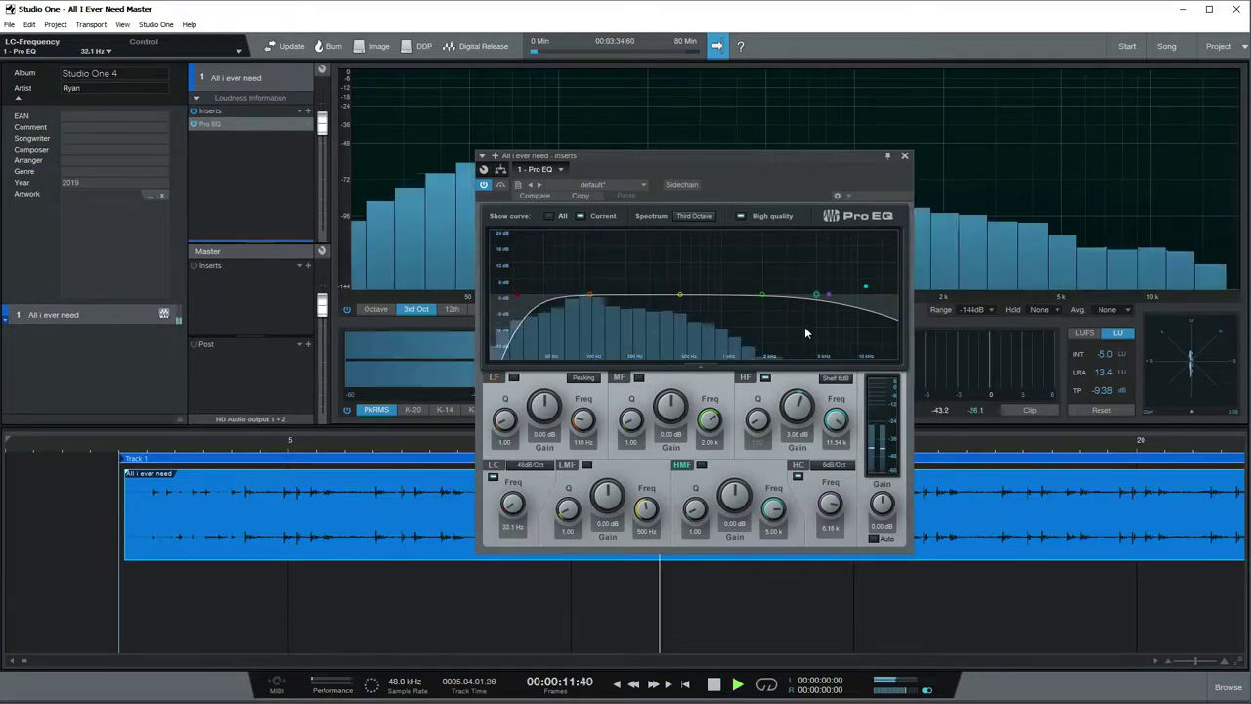
drag(865, 287, 868, 295)
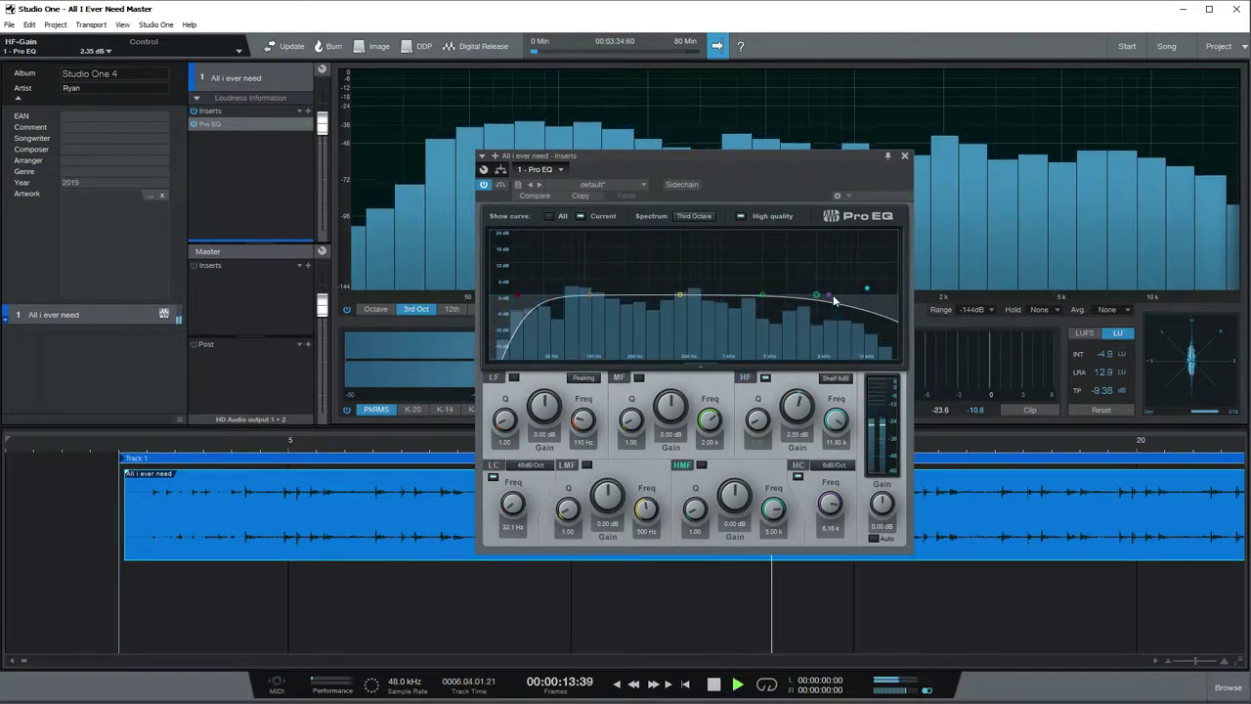
drag(517, 294, 606, 300)
key(space)
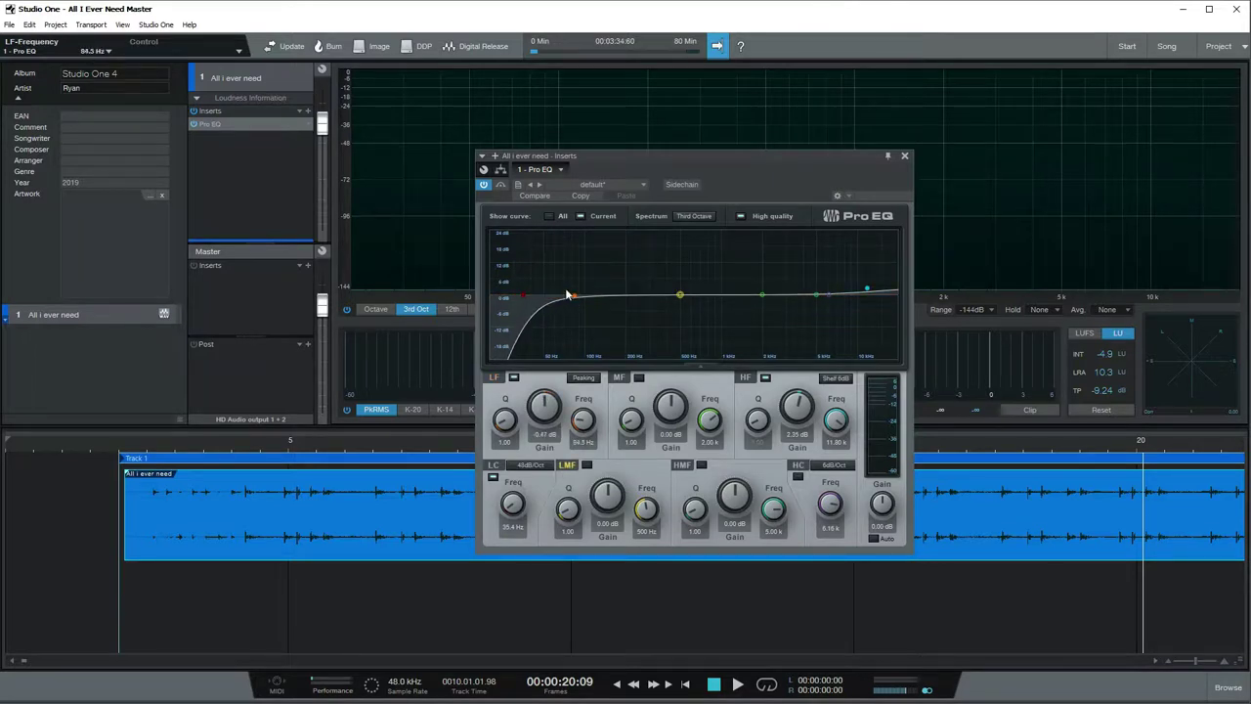
- Boost the LMF band 17.65 dB with a Q of 2.20 and sweep it down to 121 Hz
drag(683, 291, 684, 257)
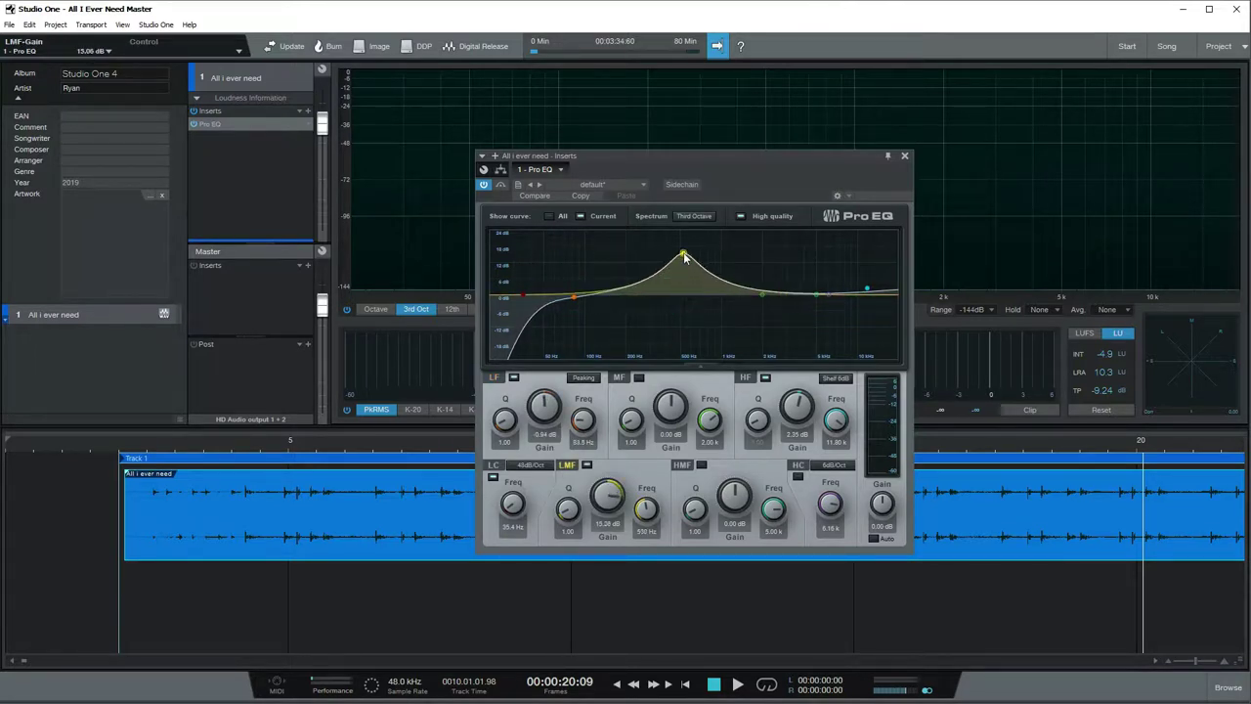
scroll(684, 255, down, 3)
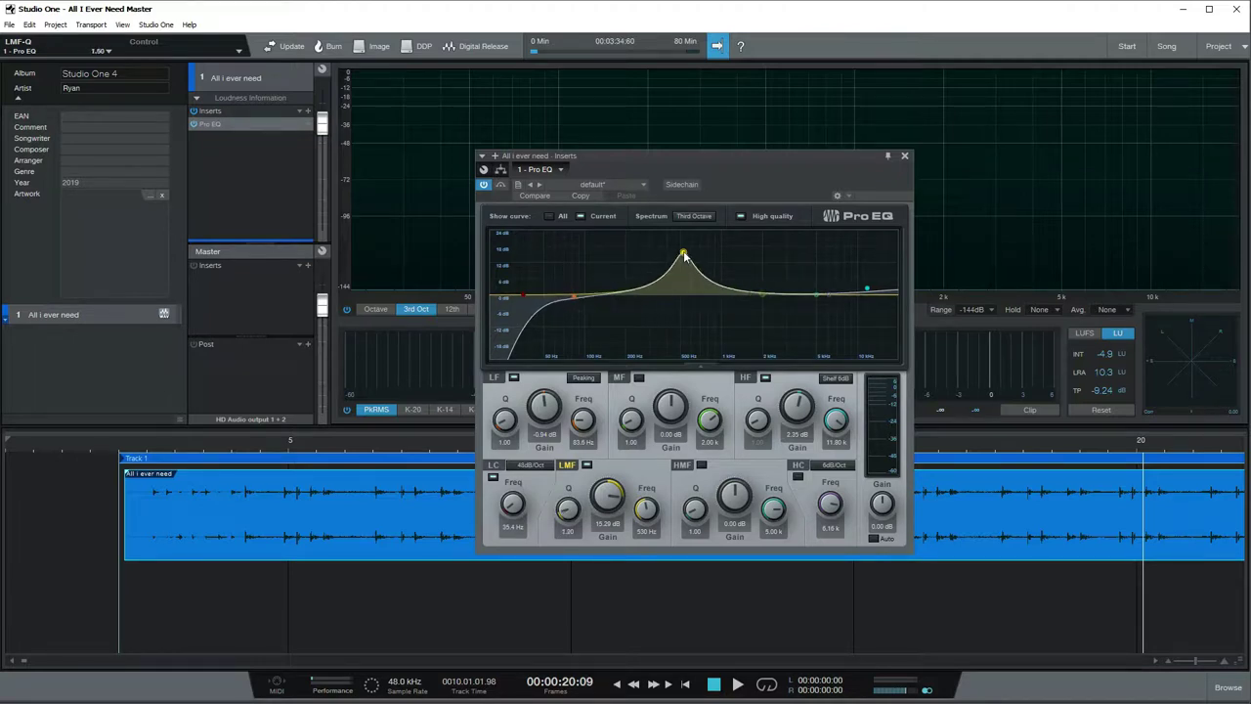
drag(685, 264, 594, 246)
key(space)
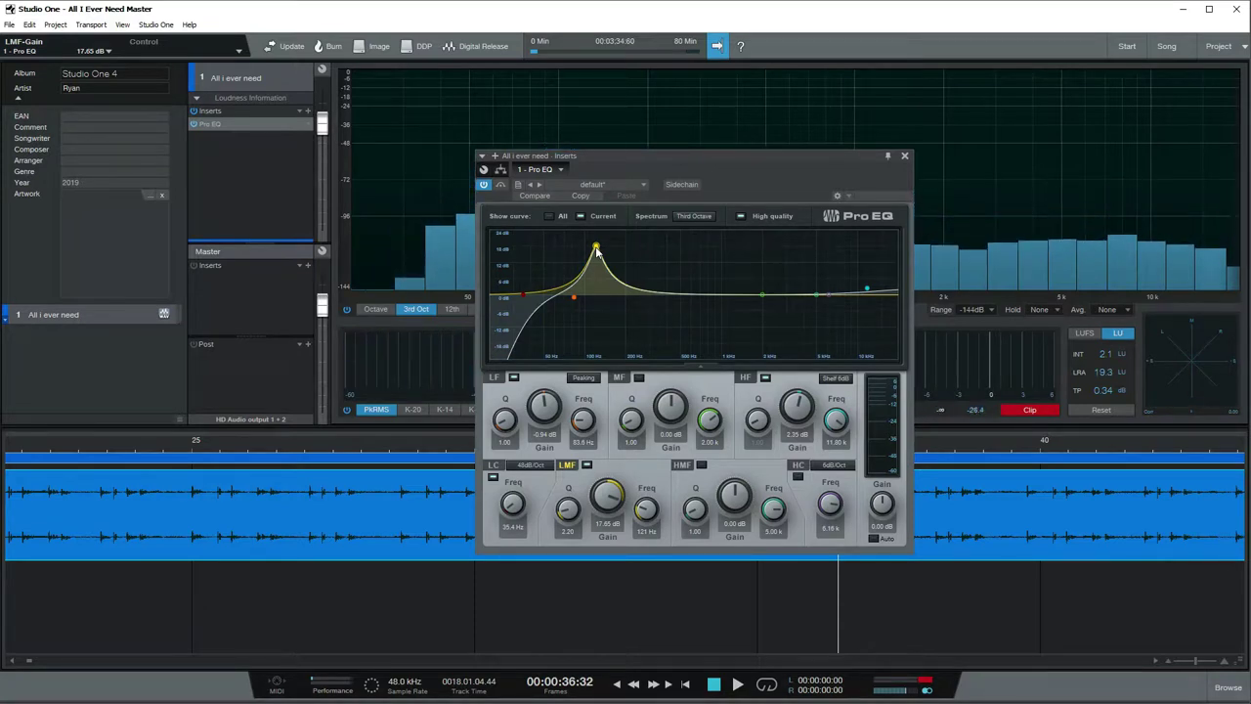
- Play the track from about 25 seconds and again from about 39 seconds to hear the boosted LMF band
click(212, 447)
key(space)
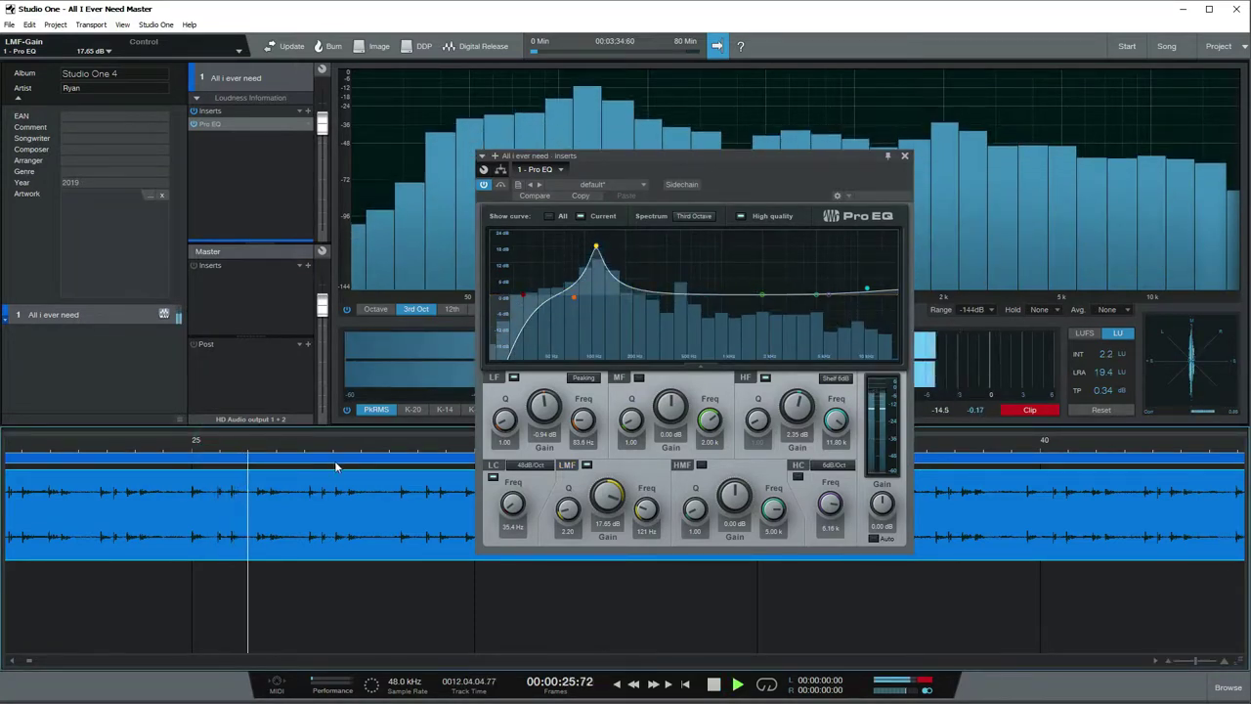
click(978, 451)
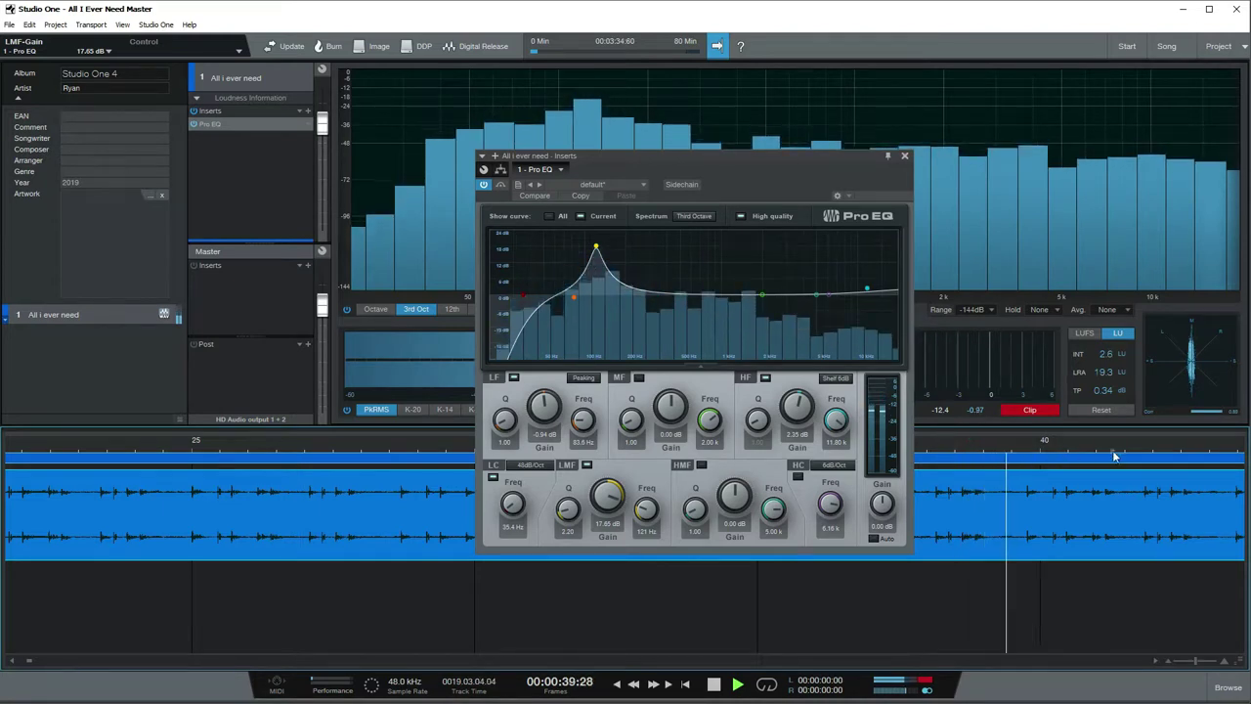
- Cut the LMF band at 121 Hz by 4.67 dB with a Q of about 3.9, checking it during playback
mouse_move(616, 489)
mouse_down()
mouse_move(615, 534)
mouse_move(573, 495)
mouse_move(609, 500)
mouse_up()
key(space)
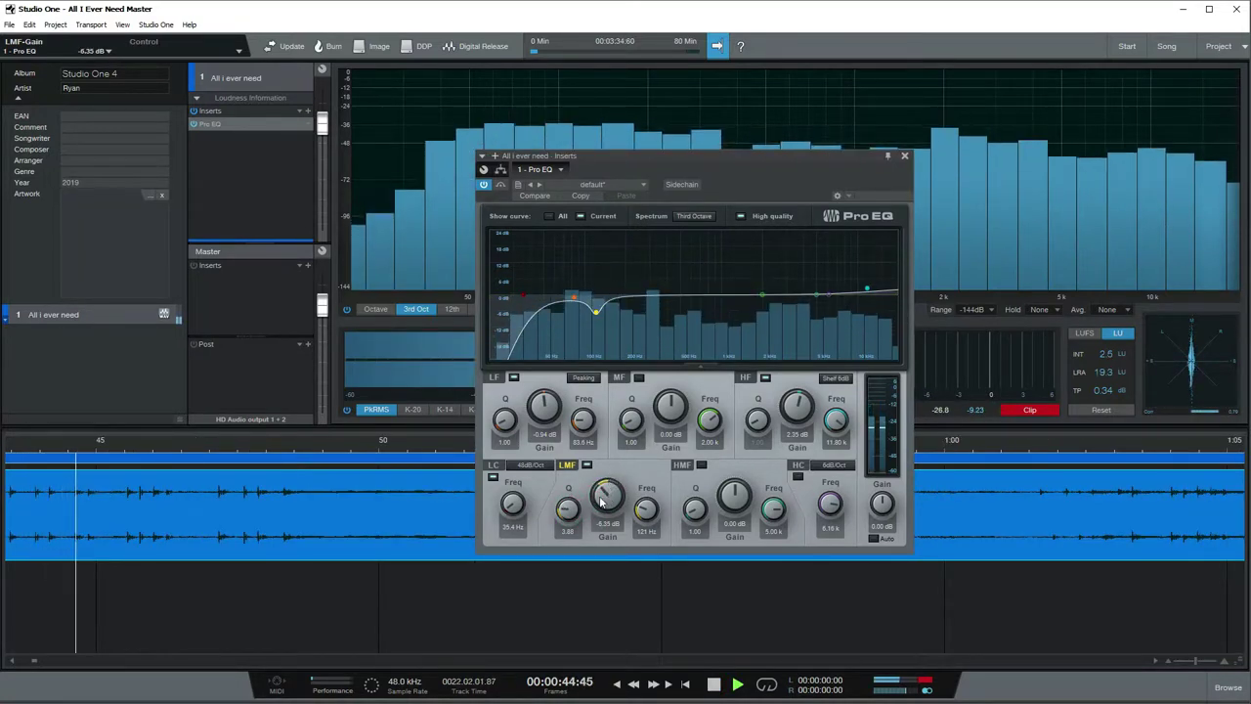
key(space)
scroll(607, 496, up, 4)
scroll(607, 496, down, 2)
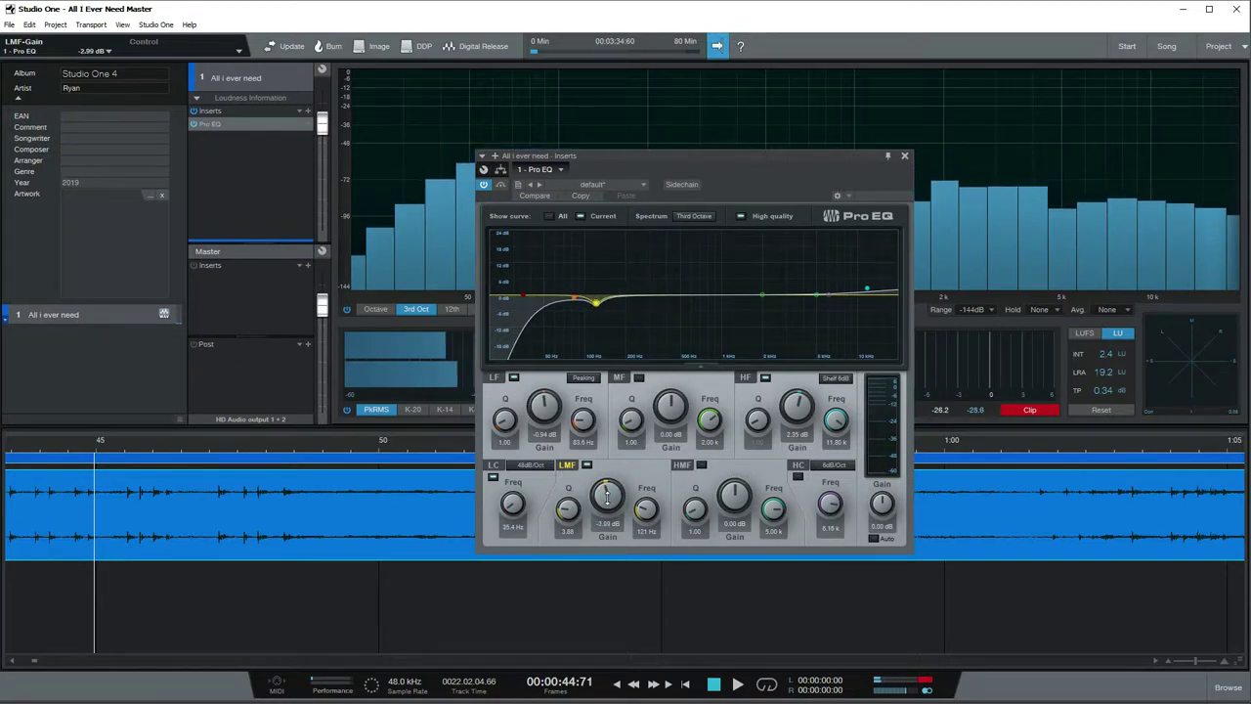
key(space)
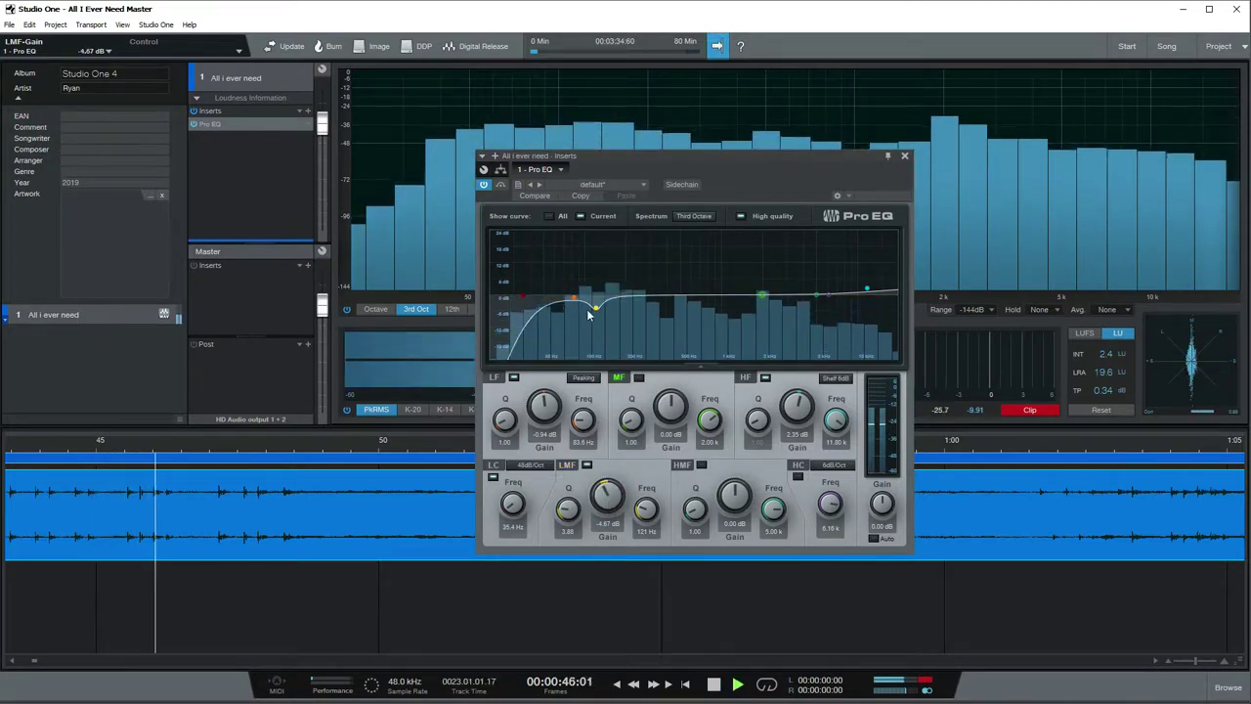
- Move the LF band to about 41 Hz and boost it by 6.82 dB while listening
drag(574, 293, 533, 278)
key(space)
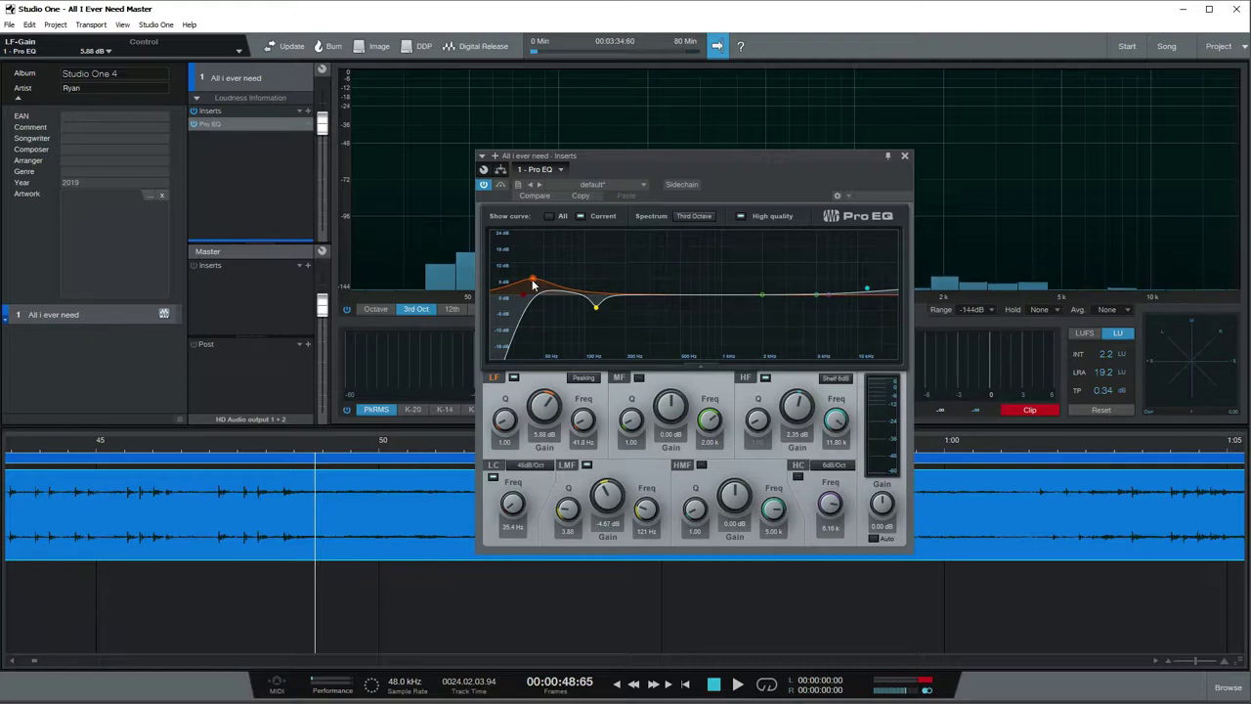
key(space)
drag(534, 274, 531, 275)
- Play from about 32 seconds, compare the sound with the LF band off and on, and set its gain to 7.06 dB
drag(264, 442, 288, 408)
click(169, 442)
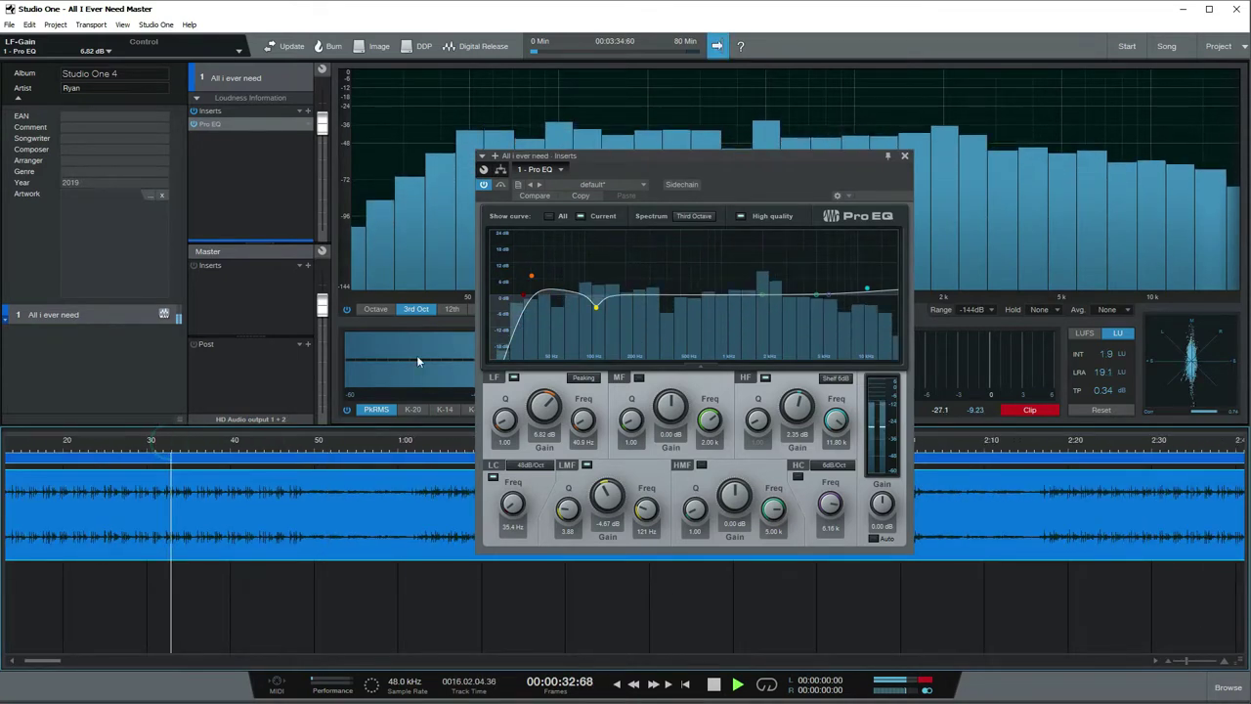
drag(531, 277, 533, 284)
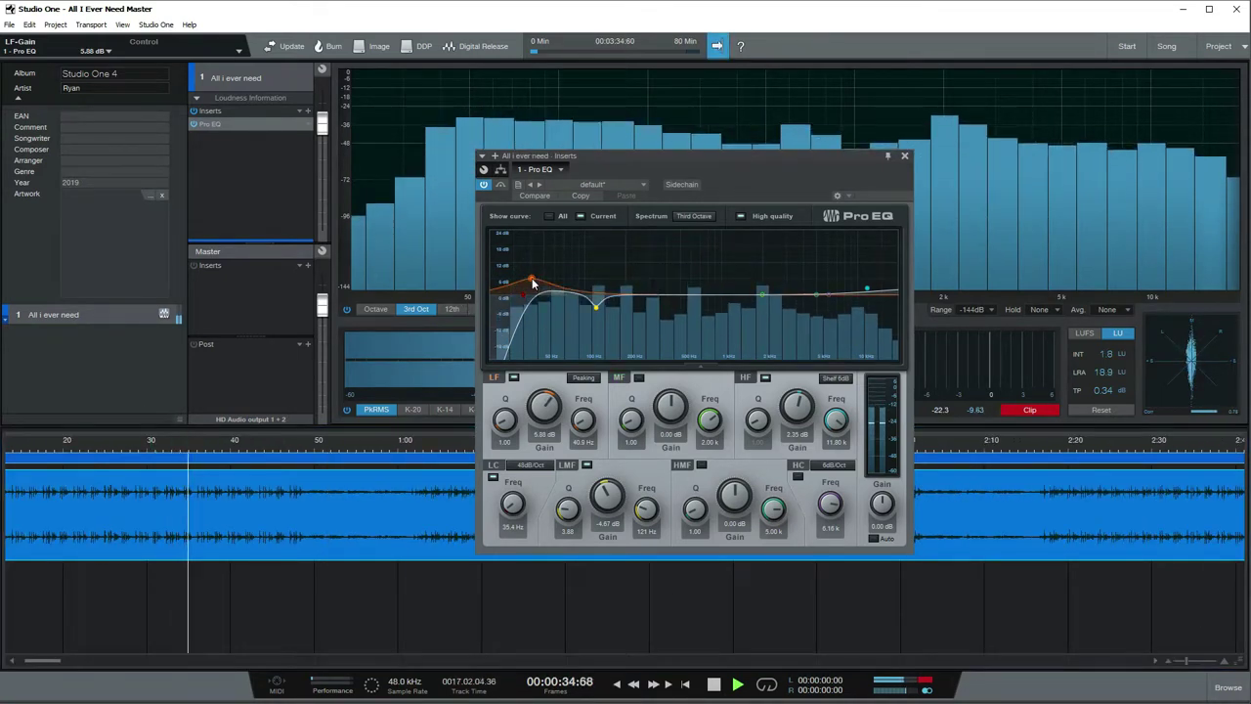
double_click(532, 280)
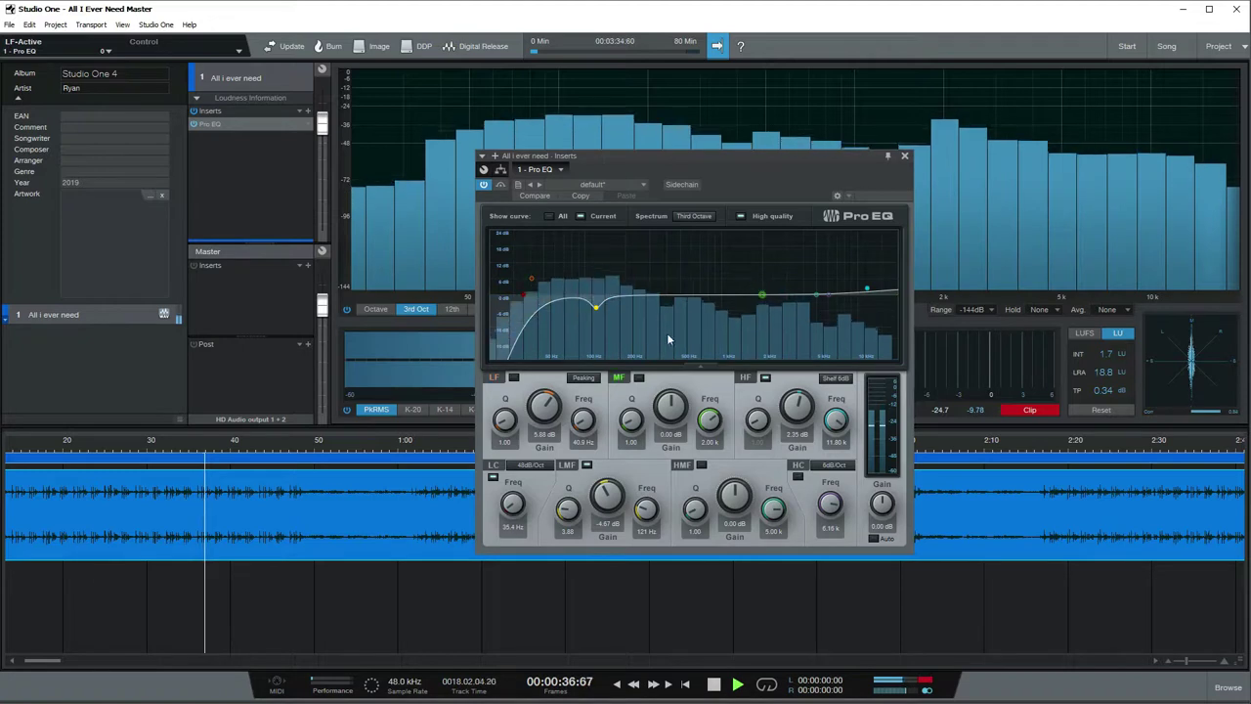
double_click(532, 280)
drag(532, 279, 533, 280)
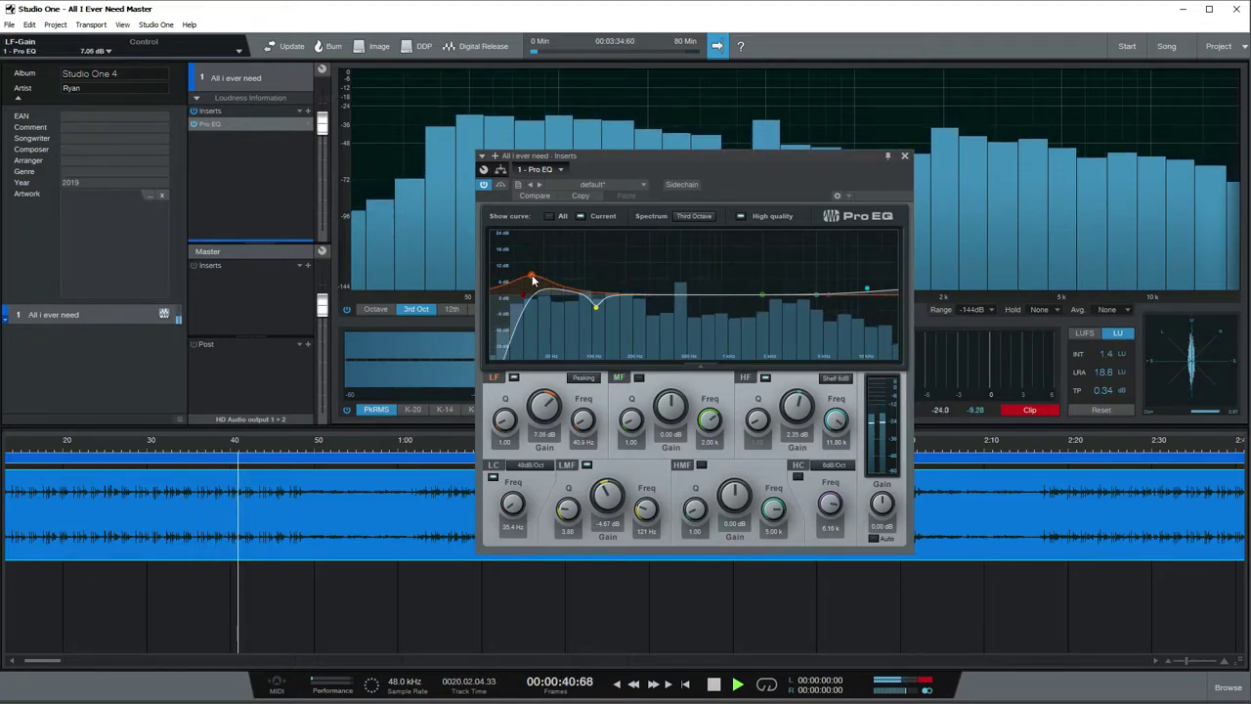
key(space)
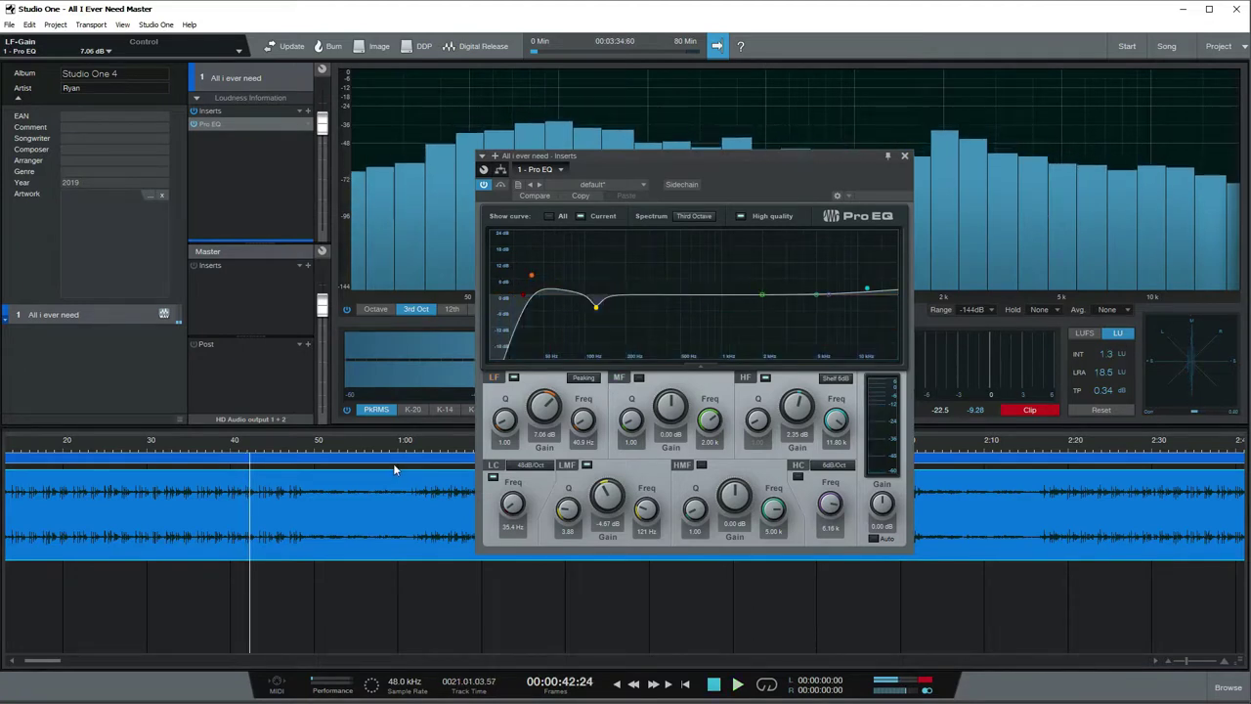
- Boost the MF band 15.71 dB with a Q of about 1.9 and sweep it down to about 1.20 kHz during playback
drag(763, 295, 757, 259)
scroll(758, 259, up, 3)
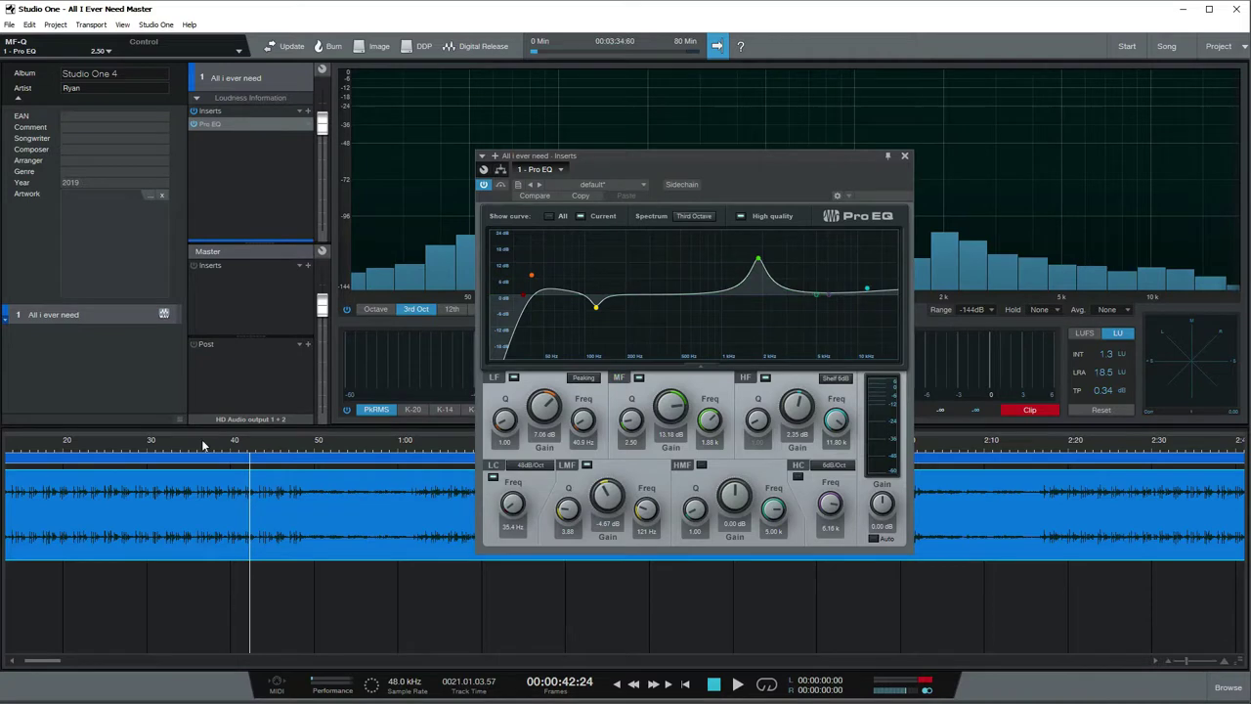
key(space)
click(139, 441)
drag(759, 258, 710, 255)
scroll(726, 247, down, 2)
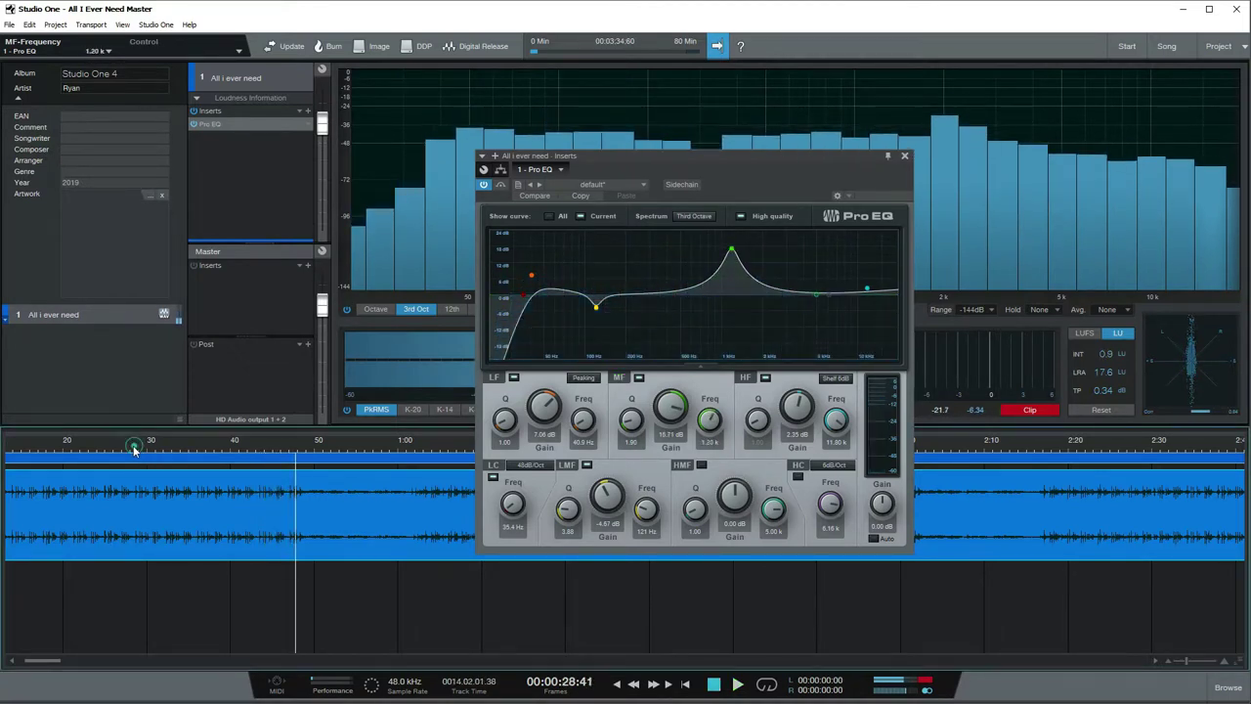
- Sweep the boosted MF band during playback and settle it at 950 Hz with a gain of 16.94 dB
click(136, 450)
click(731, 252)
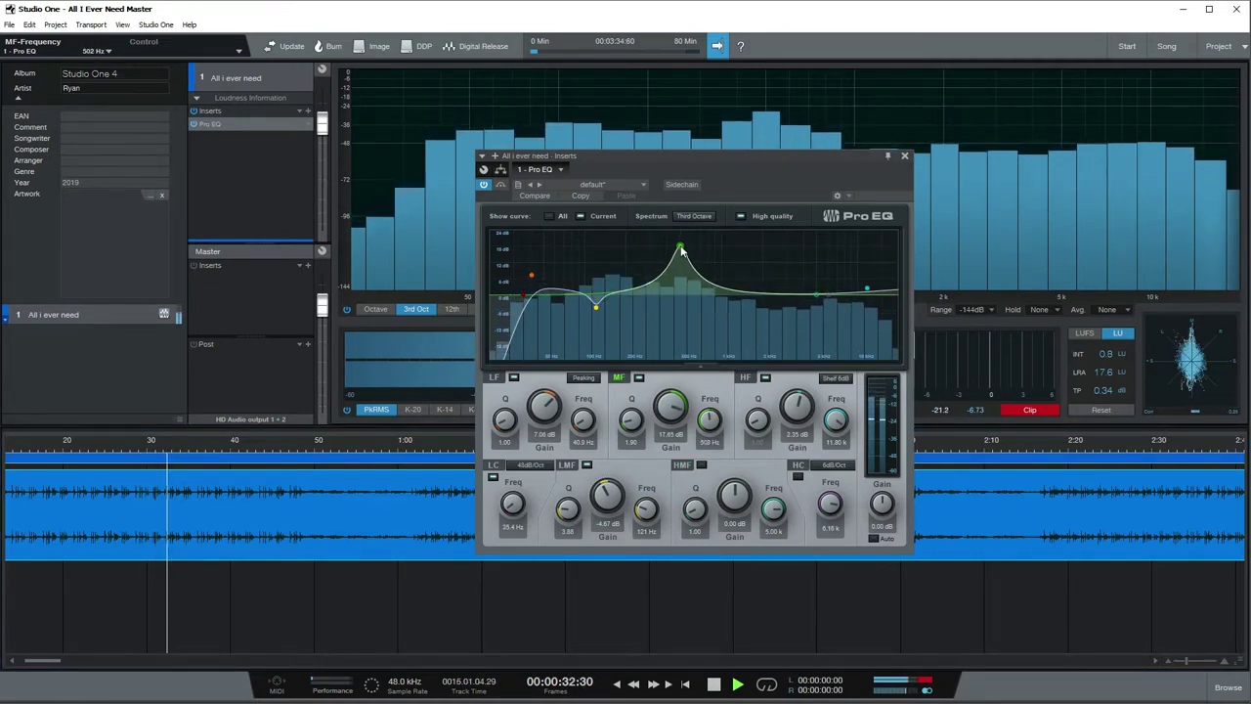
drag(679, 248, 720, 253)
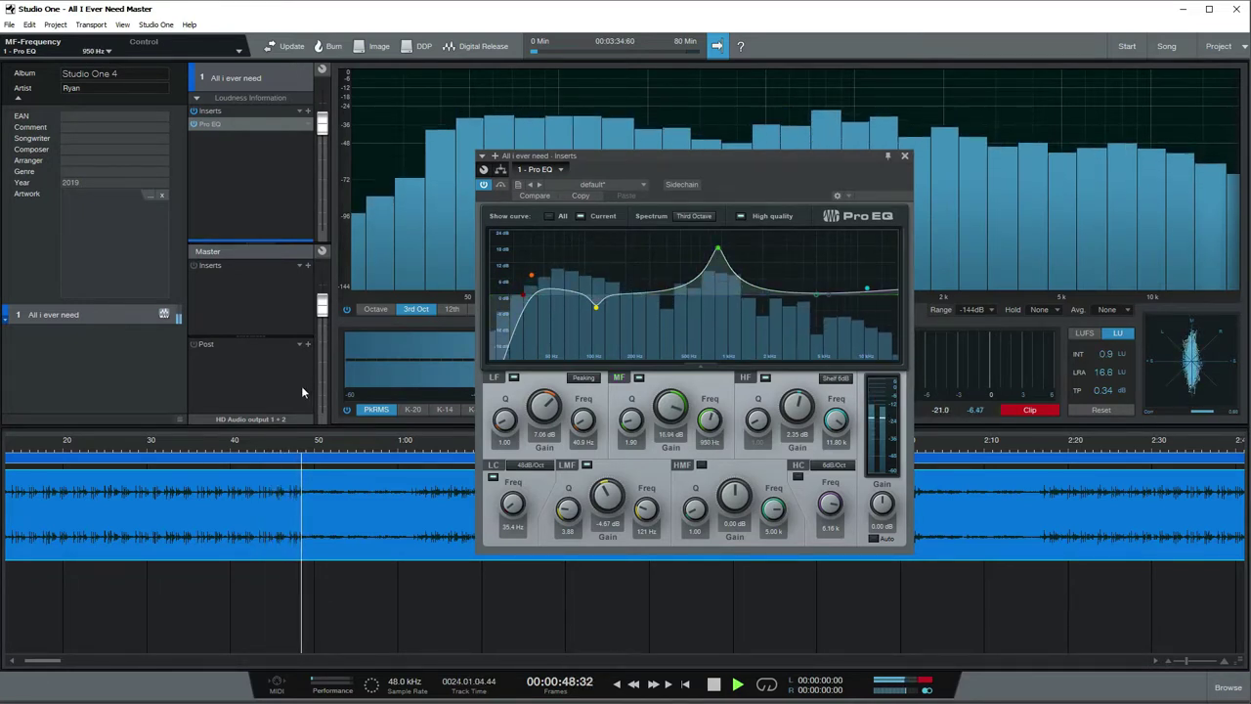
key(space)
key(space)
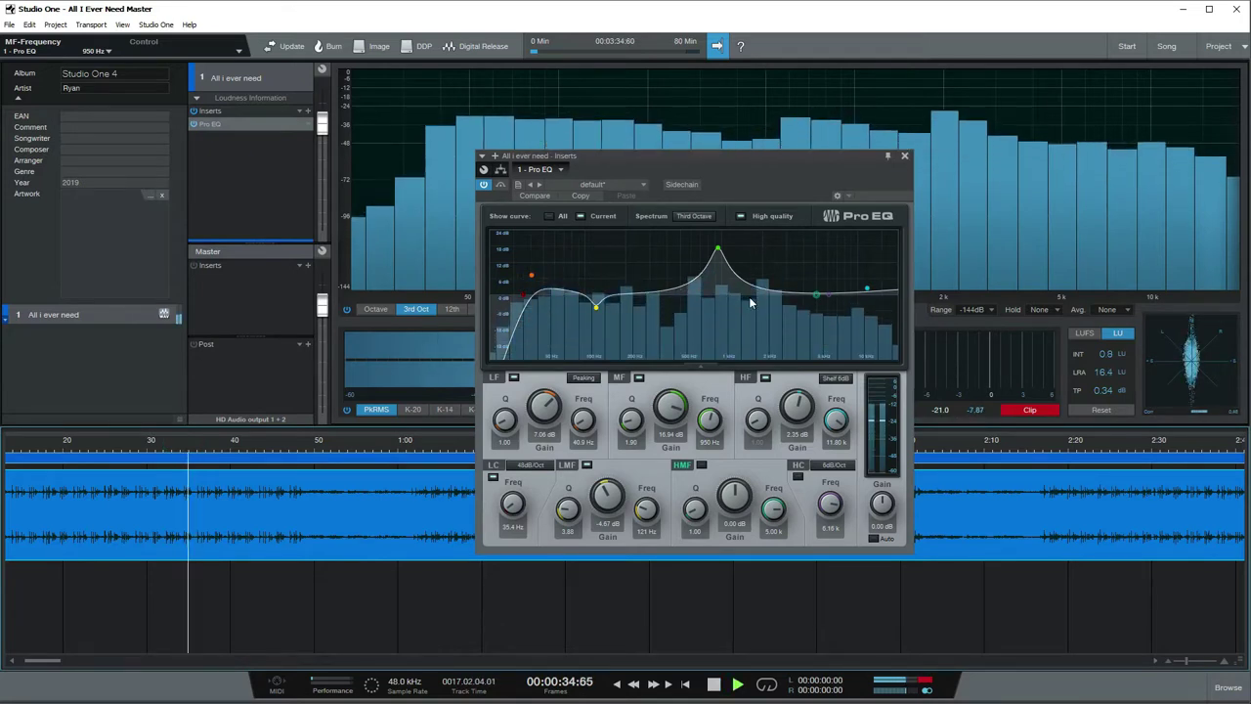
- Cut the MF band to -4.42 dB and listen to the result
key(space)
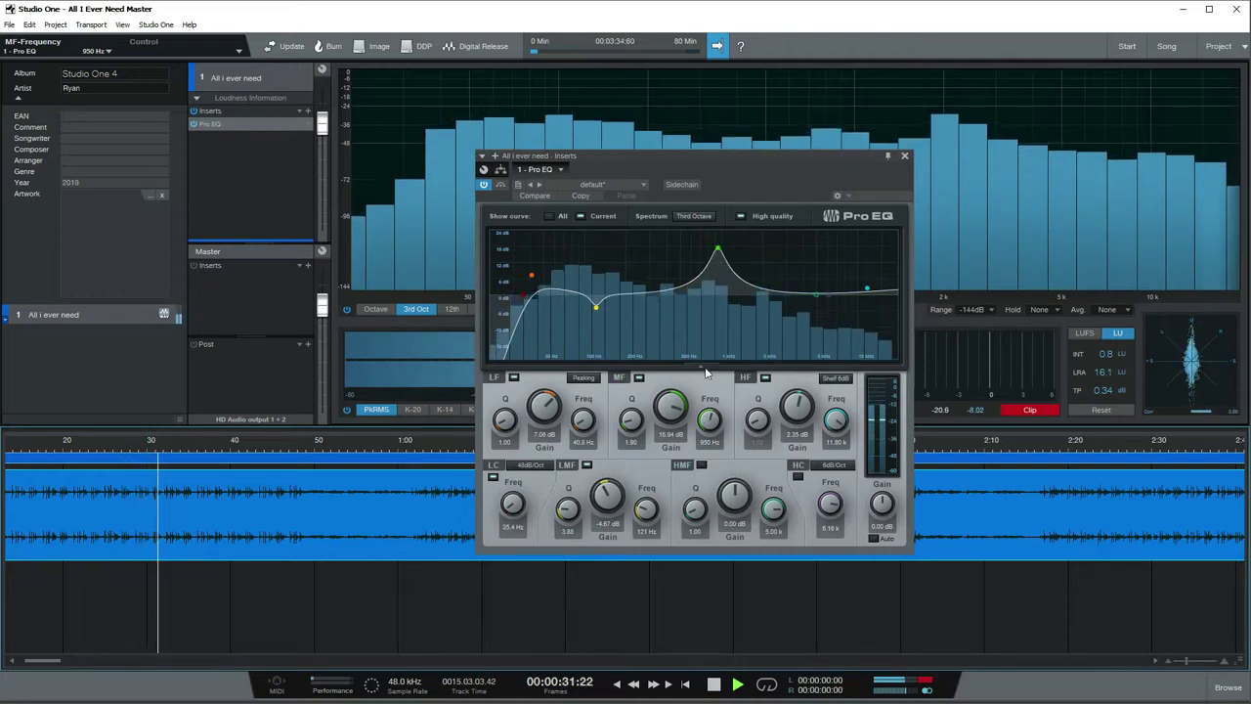
drag(682, 414, 676, 422)
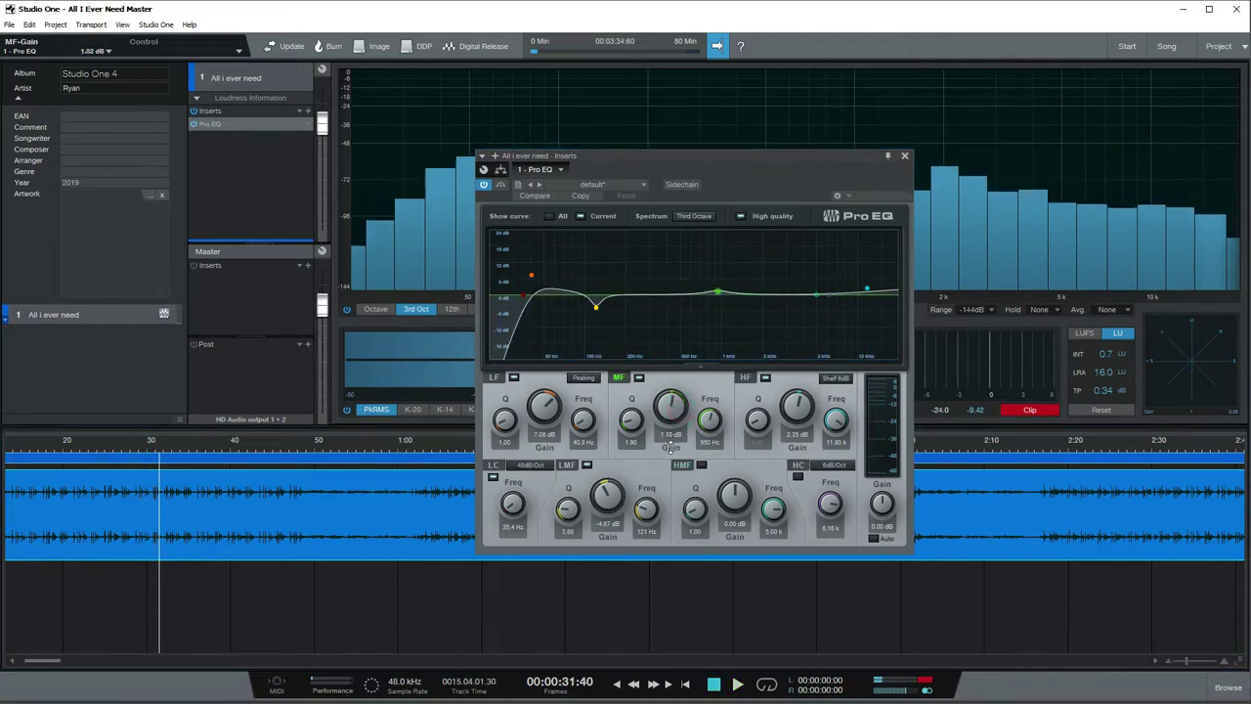
key(space)
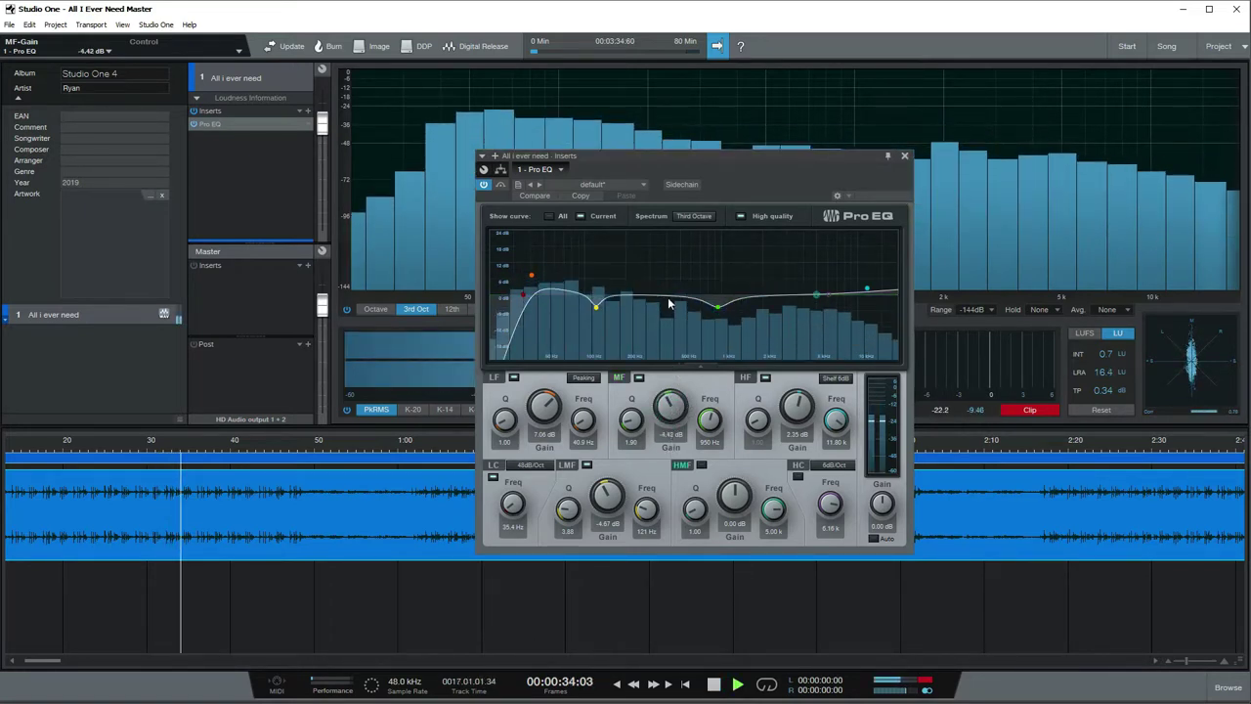
- Boost the HMF band 2.59 dB at about 361 Hz with a Q of 1.51, adjusting it during playback
scroll(800, 266, up, 4)
drag(800, 264, 663, 291)
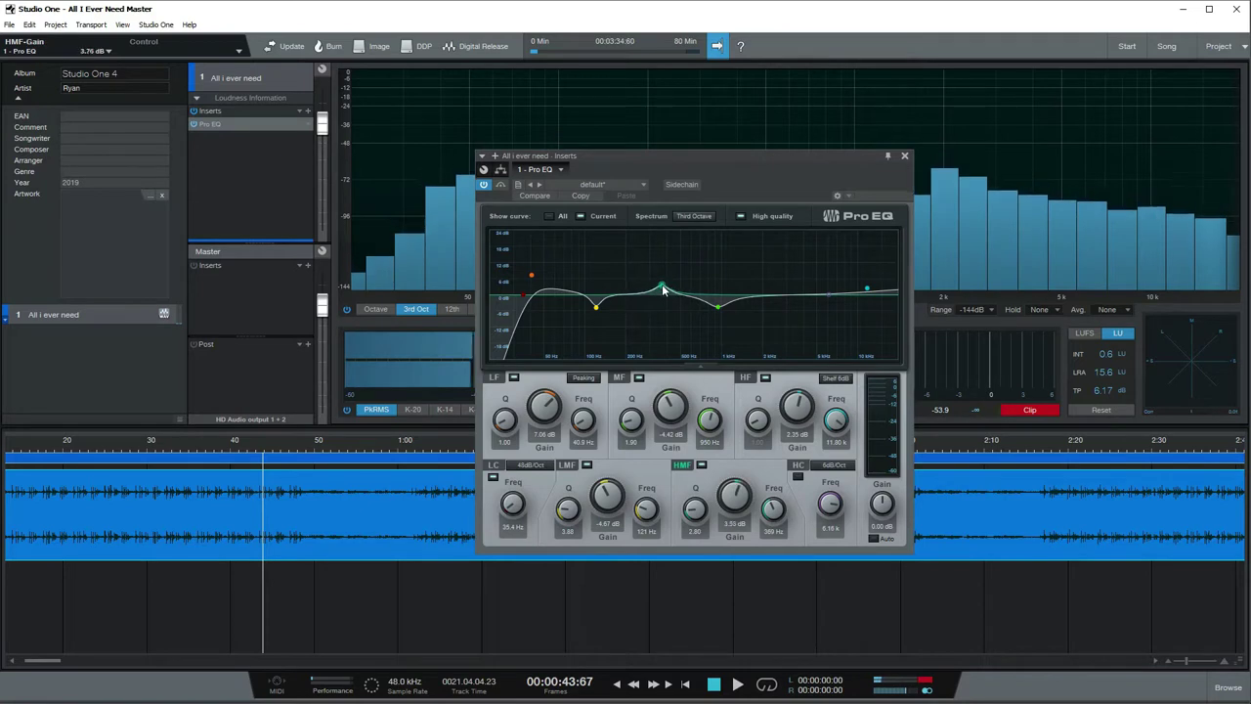
drag(698, 501, 700, 512)
key(space)
mouse_move(663, 285)
mouse_down()
mouse_move(688, 277)
mouse_move(662, 288)
mouse_up()
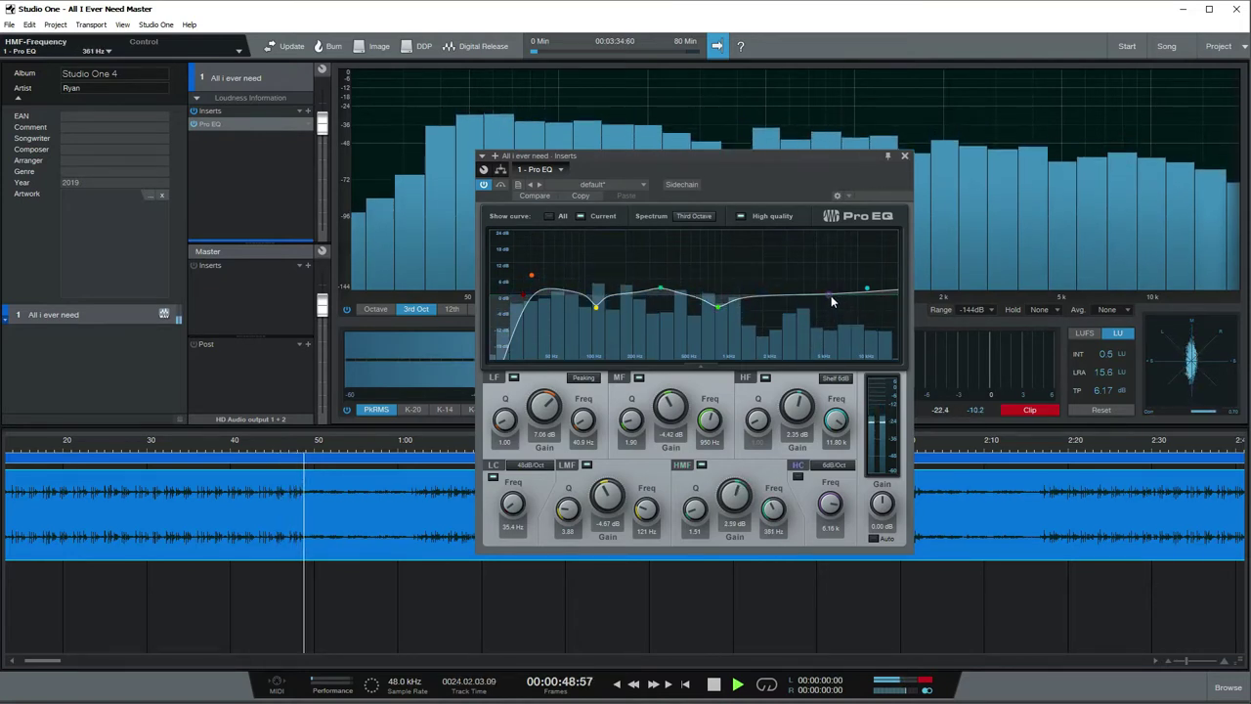
- Audition the high cut and HF band on and off, setting HF to about 6.30 kHz at -0.24 dB and the high cut to 12.46 kHz
drag(830, 294, 832, 283)
double_click(867, 289)
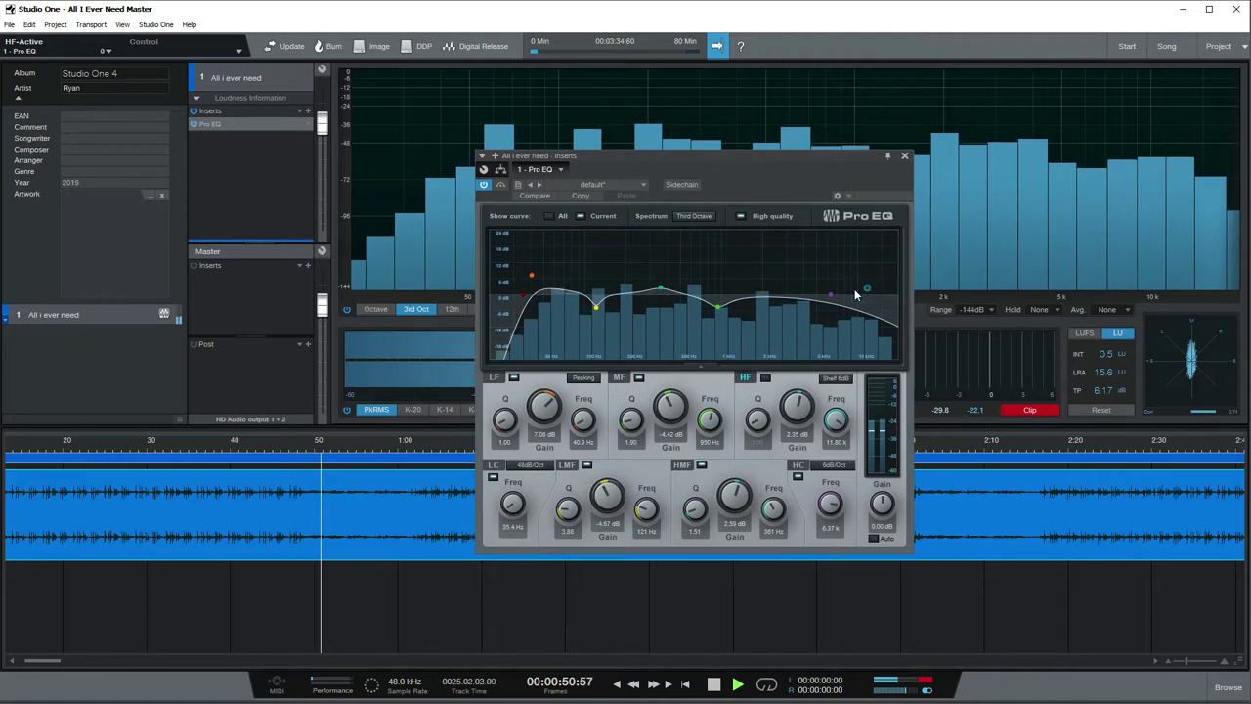
double_click(830, 295)
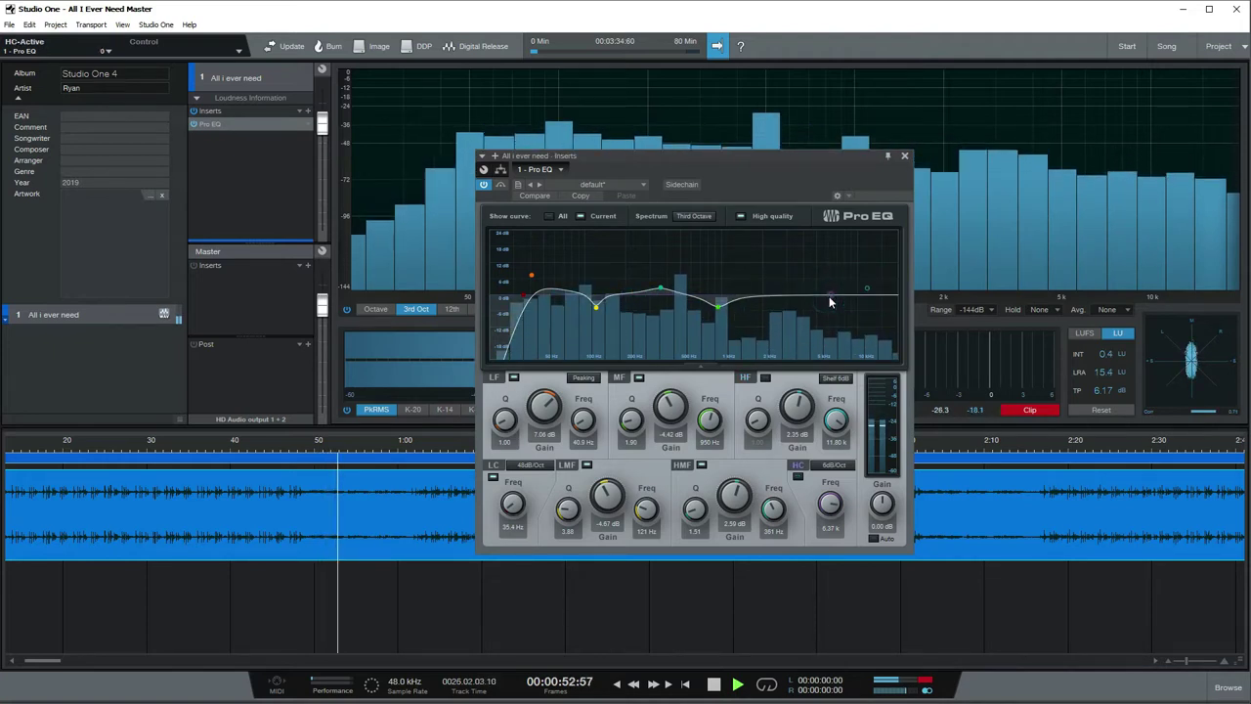
mouse_move(870, 291)
mouse_down()
mouse_move(895, 299)
mouse_move(862, 301)
mouse_move(873, 300)
mouse_up()
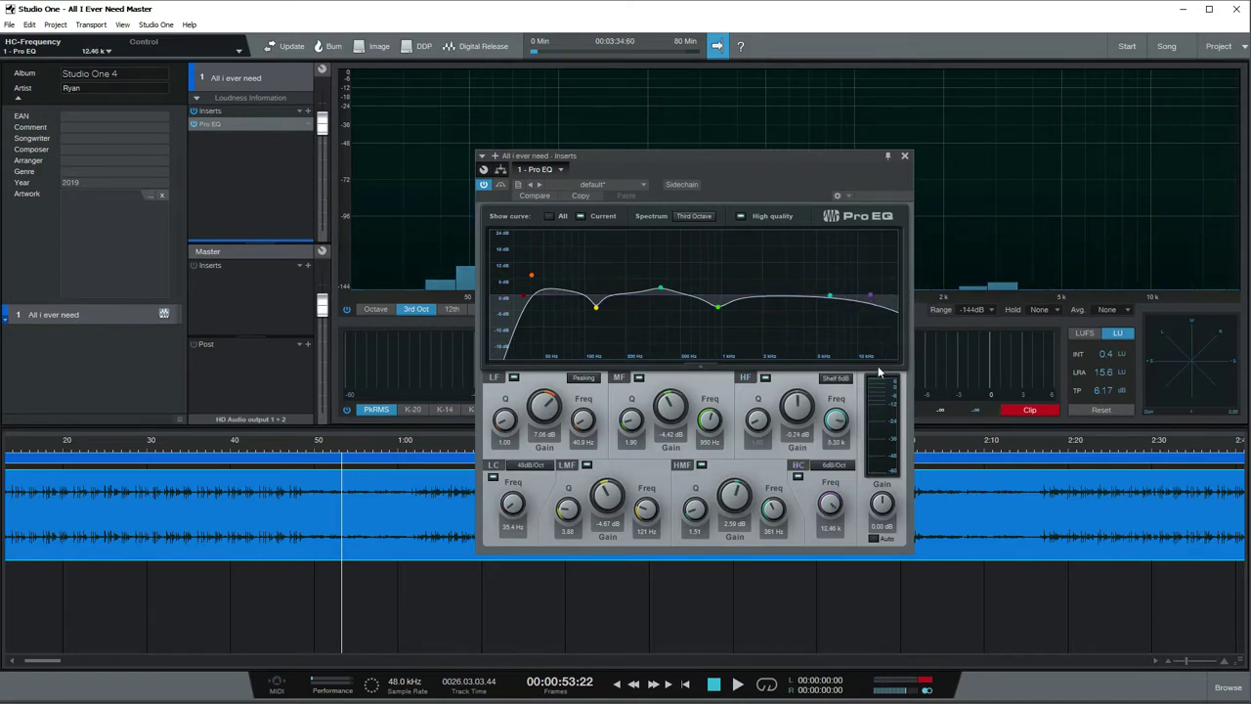
- Set the high cut to a 48 dB/Oct slope at 16.05 kHz, comparing the sound with it off and on
click(835, 466)
click(852, 536)
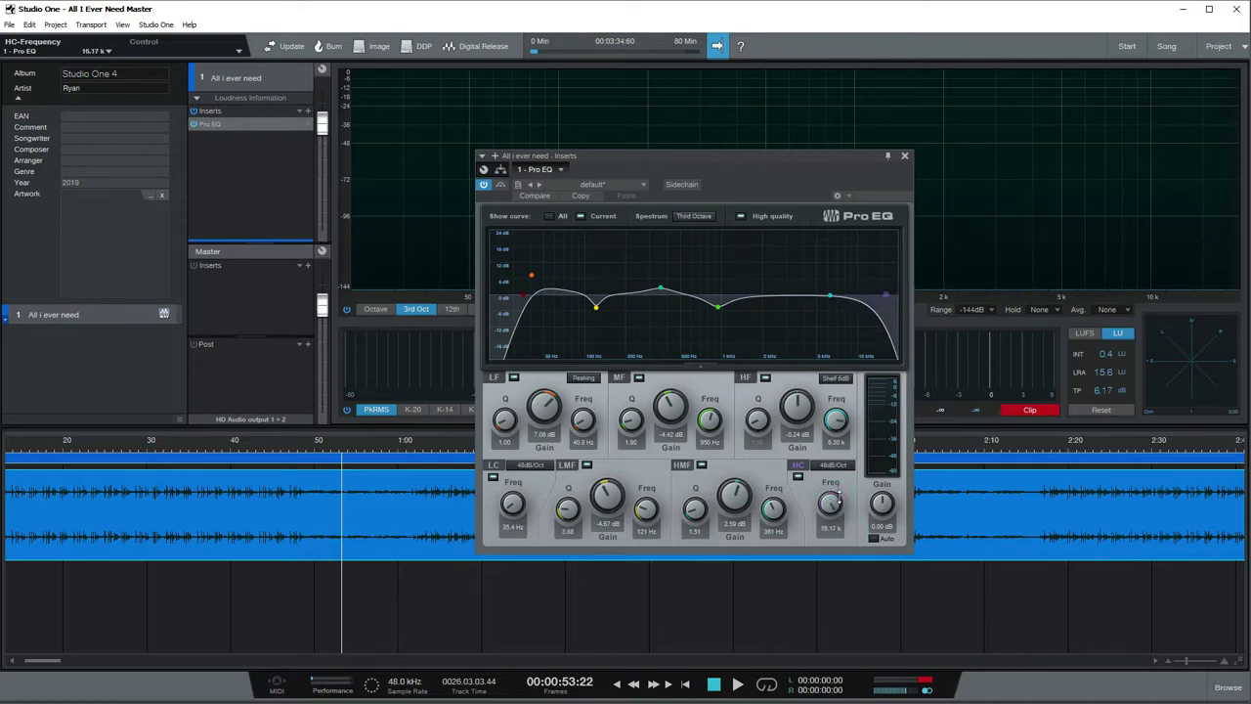
key(space)
mouse_move(833, 508)
mouse_down()
mouse_move(841, 490)
mouse_move(837, 508)
mouse_up()
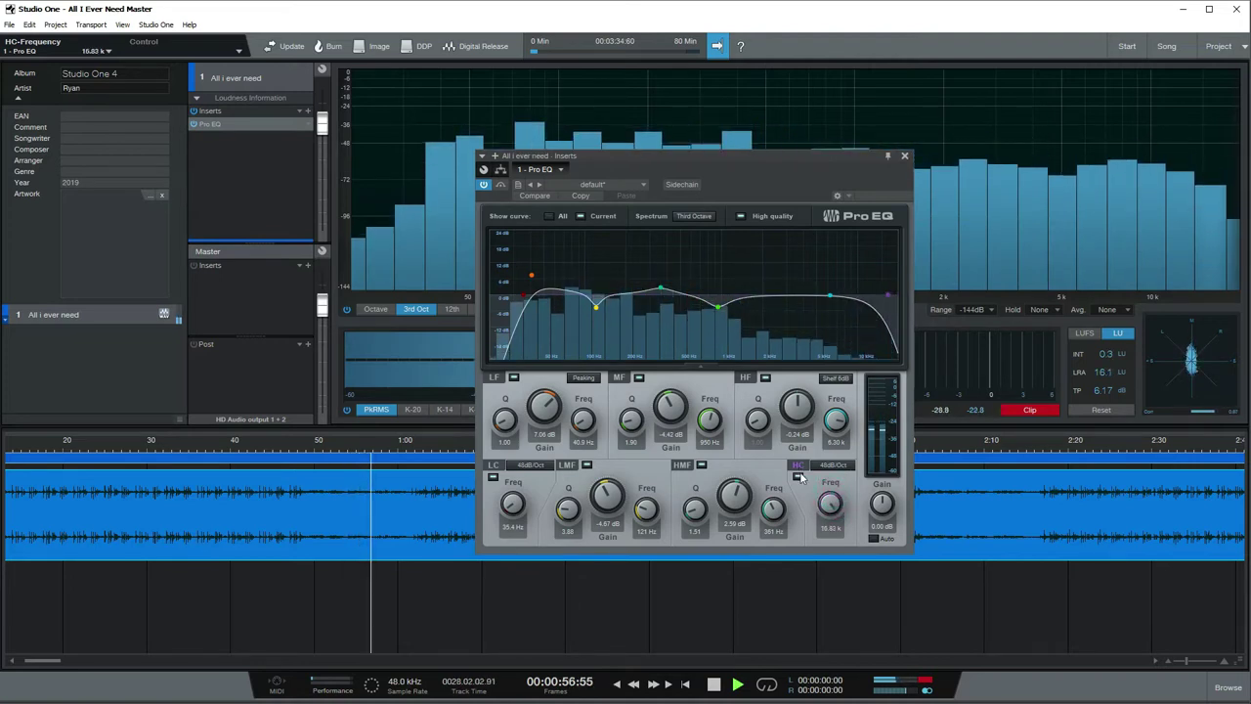
click(799, 476)
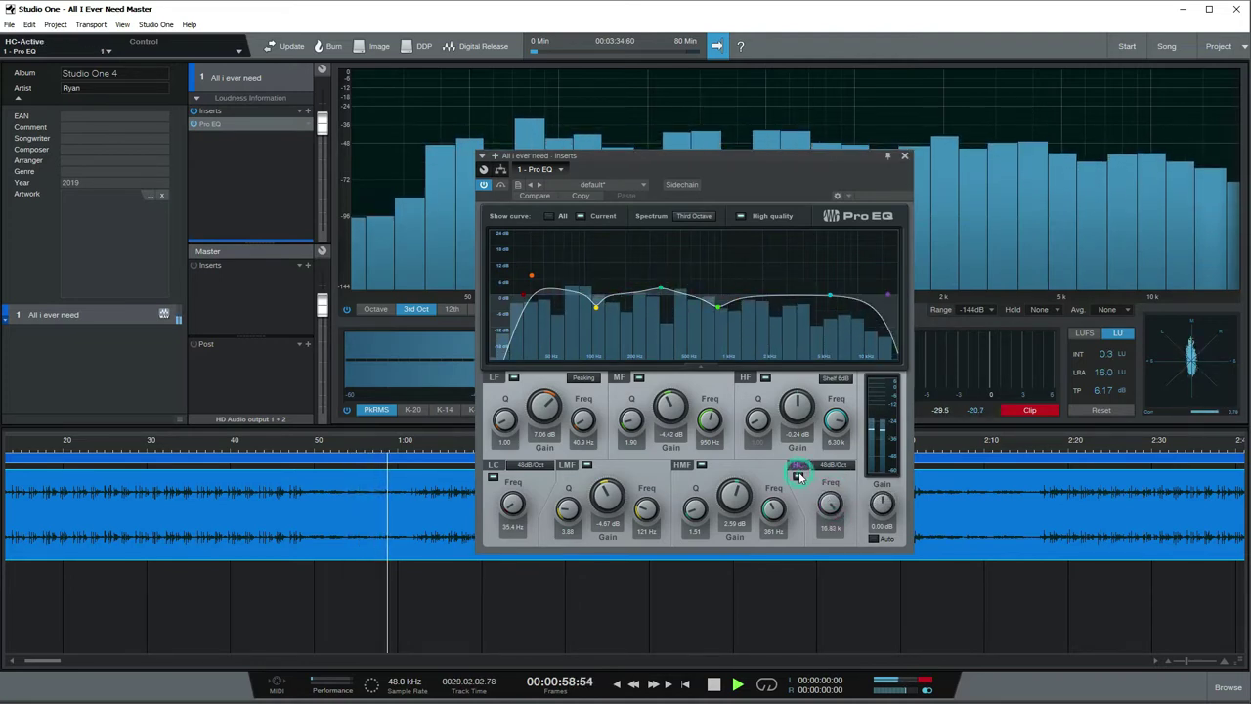
key(space)
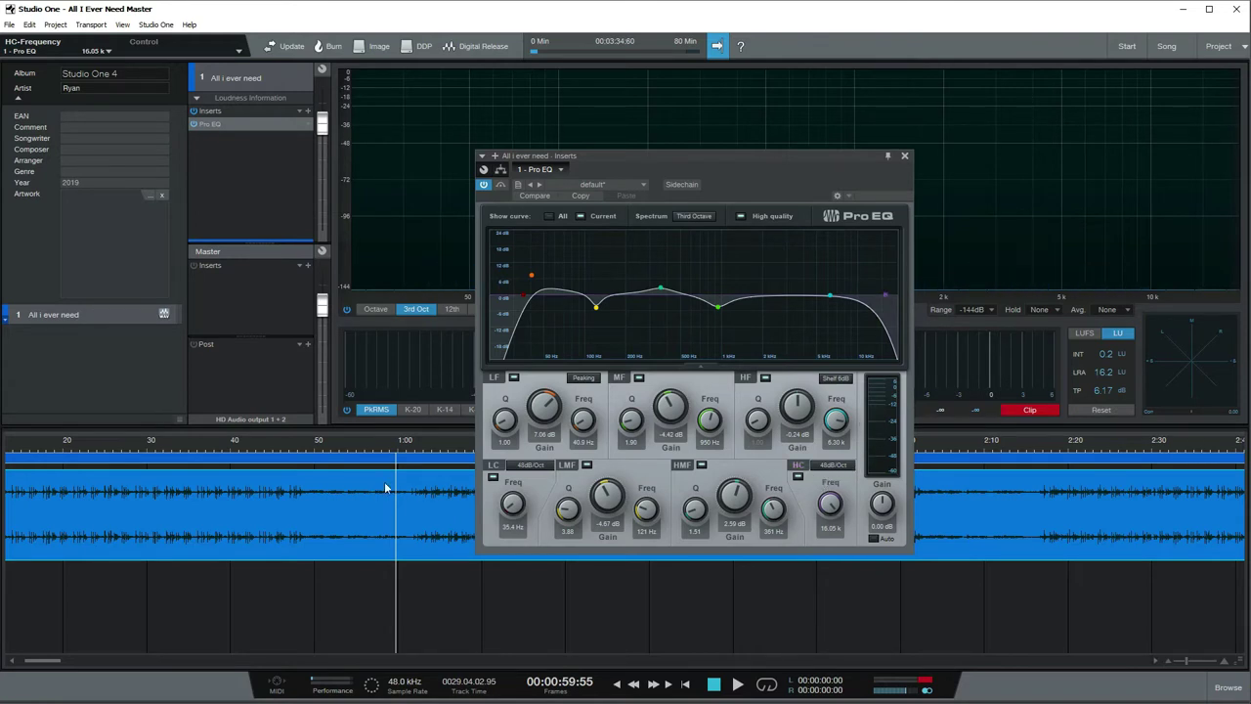
- Replay an earlier passage and switch the high cut off
click(248, 446)
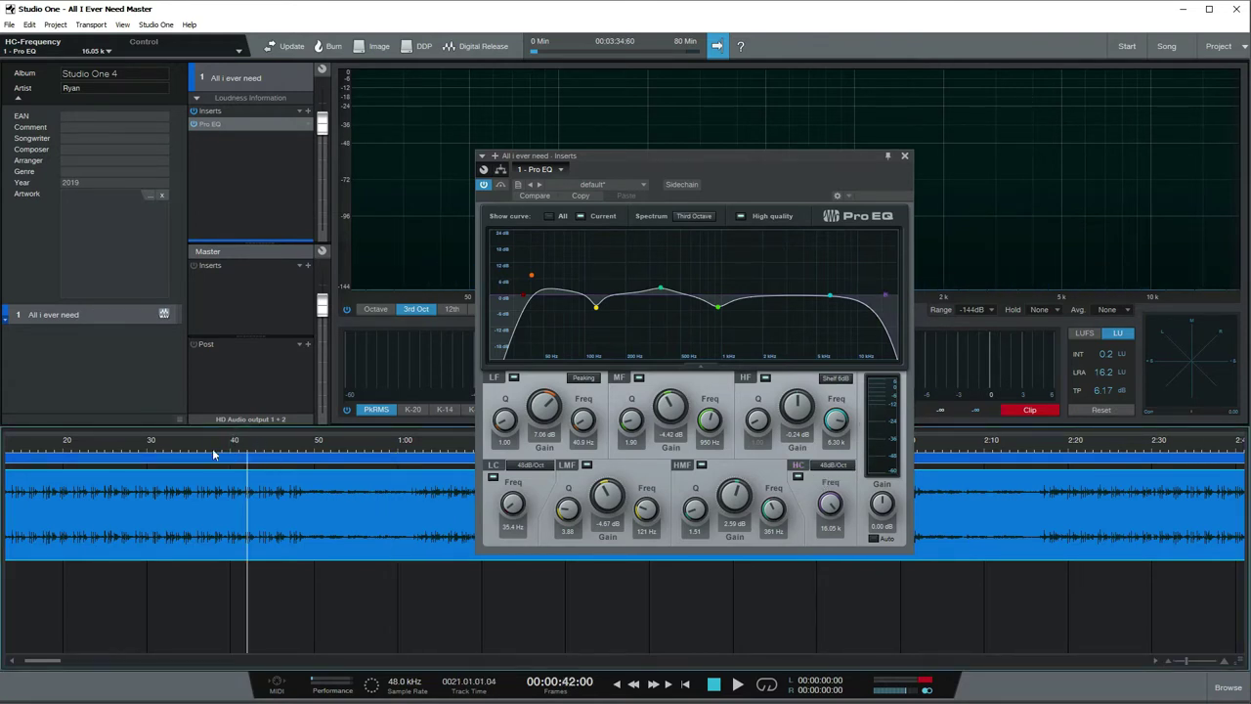
key(space)
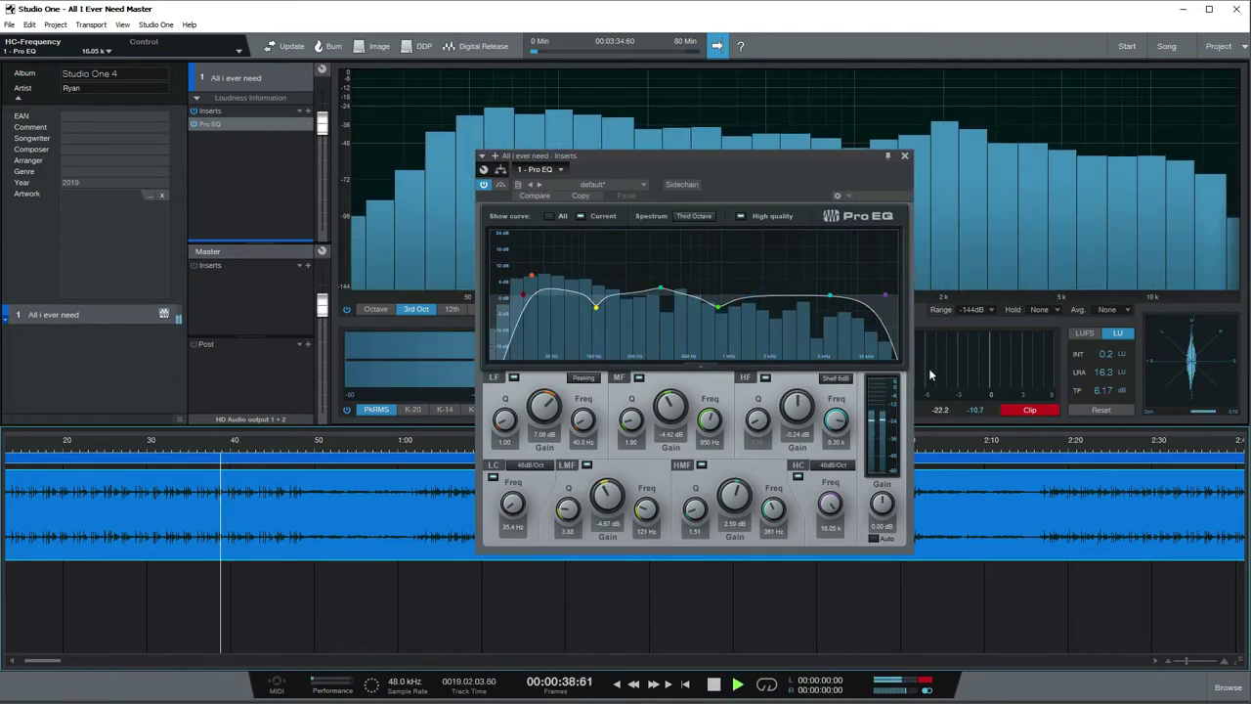
click(798, 476)
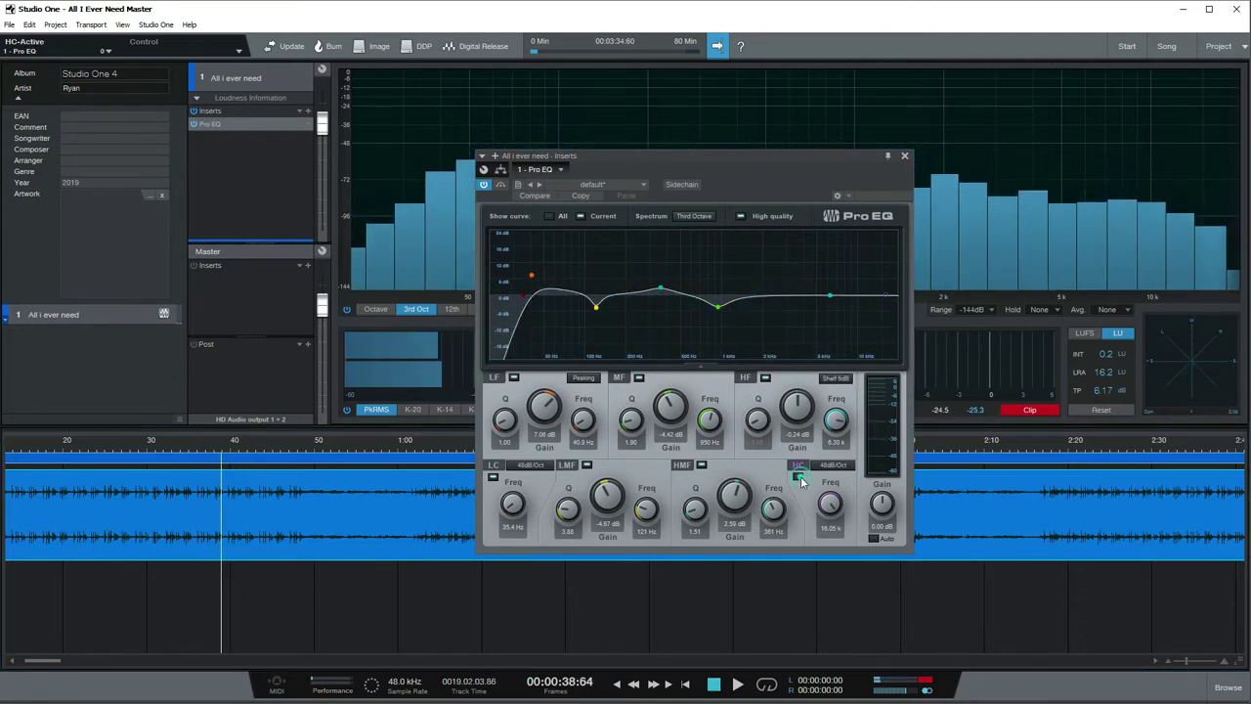
- Play from about 30 seconds and repeatedly bypass and re-enable Pro EQ to compare the track with and without it
drag(175, 447, 225, 423)
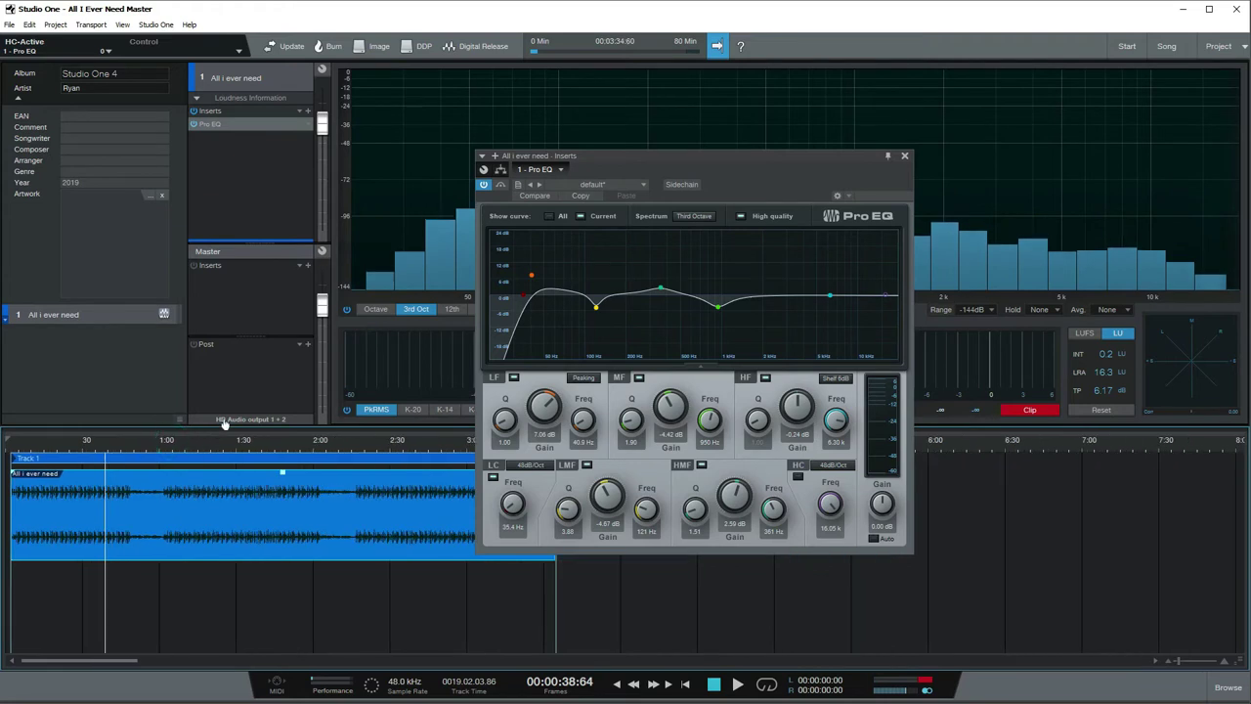
click(82, 448)
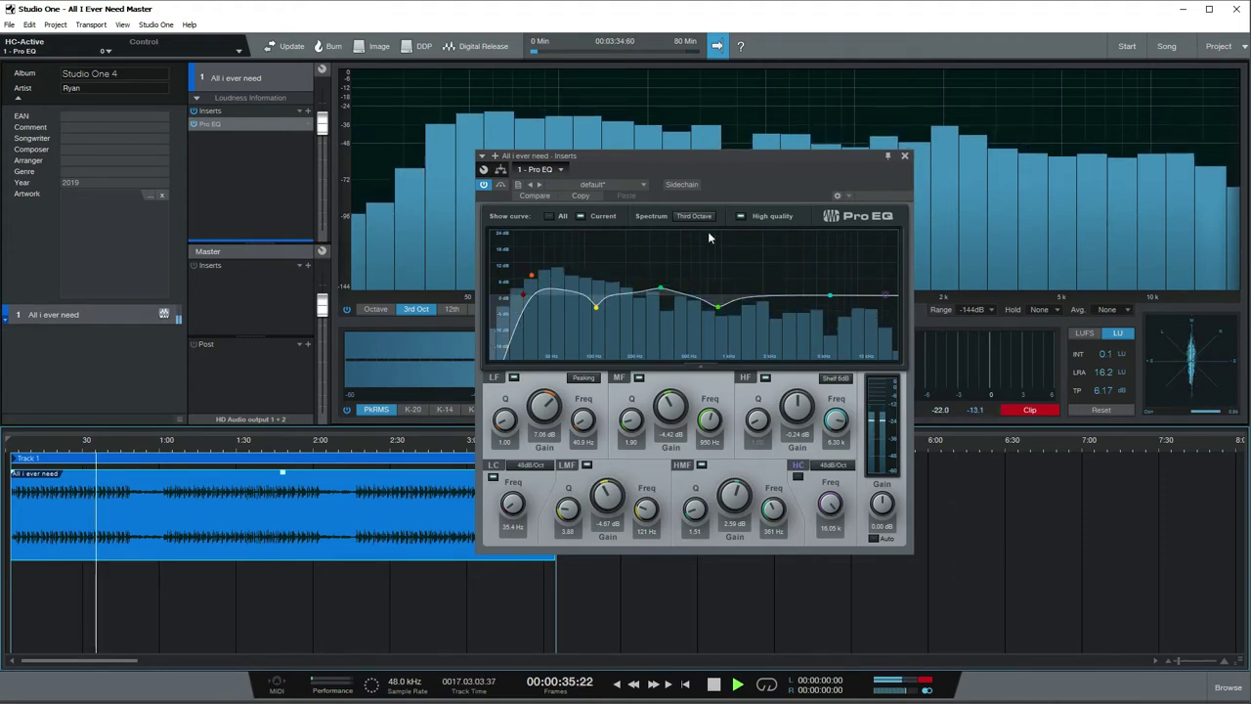
key(space)
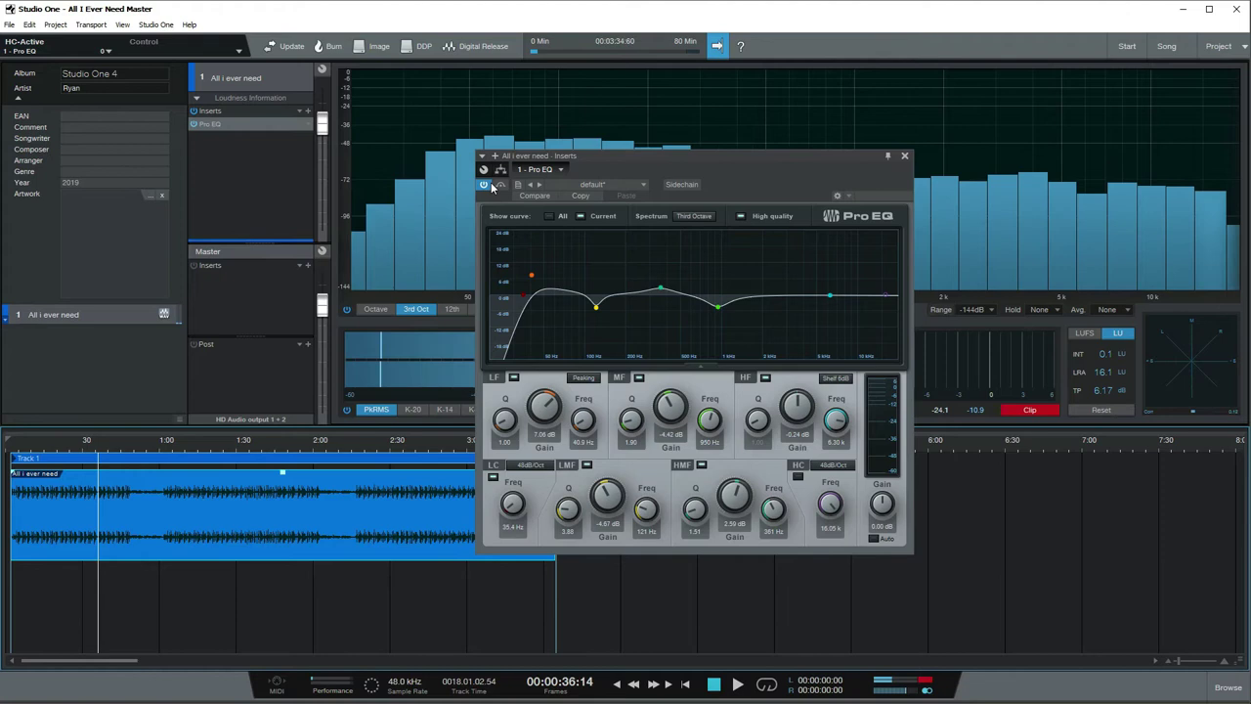
click(485, 183)
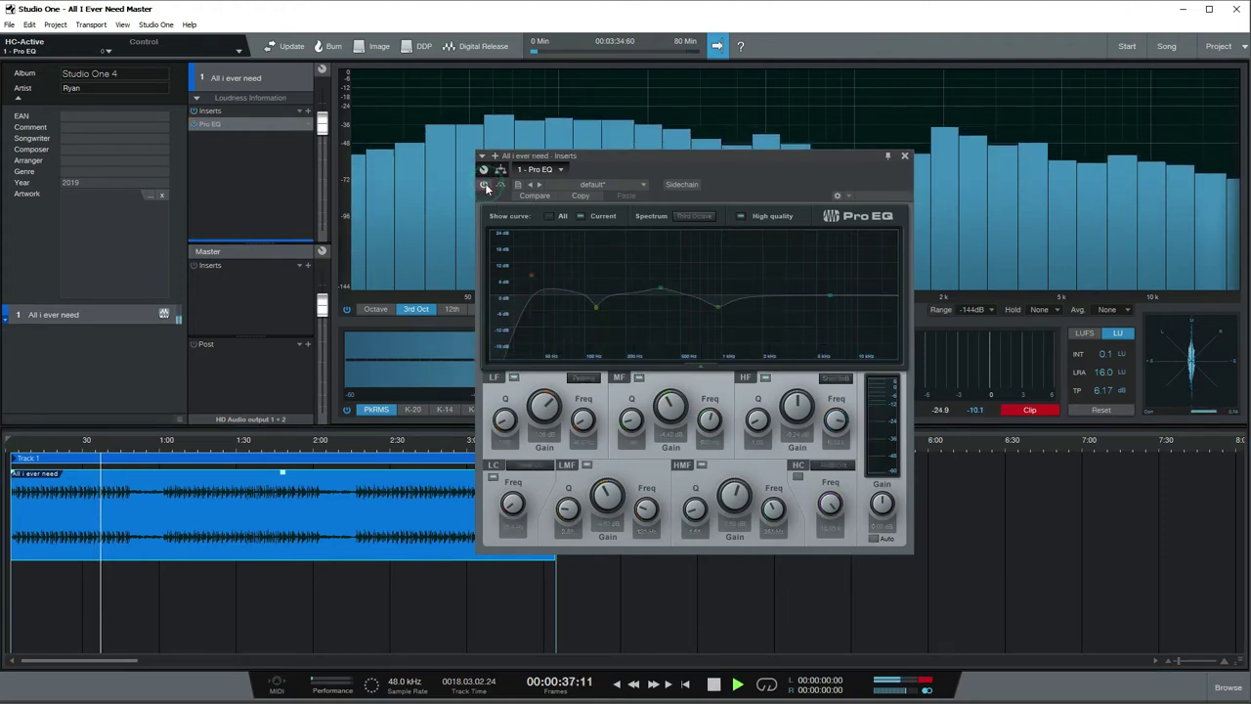
click(485, 183)
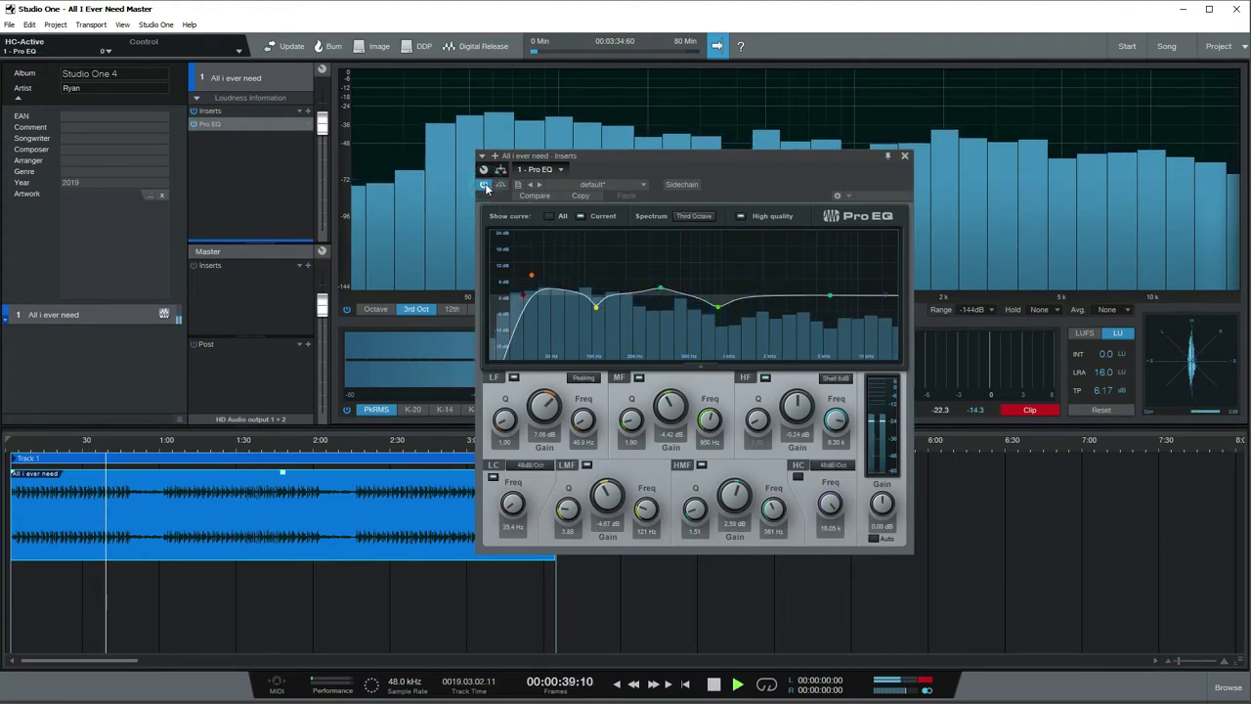
click(485, 183)
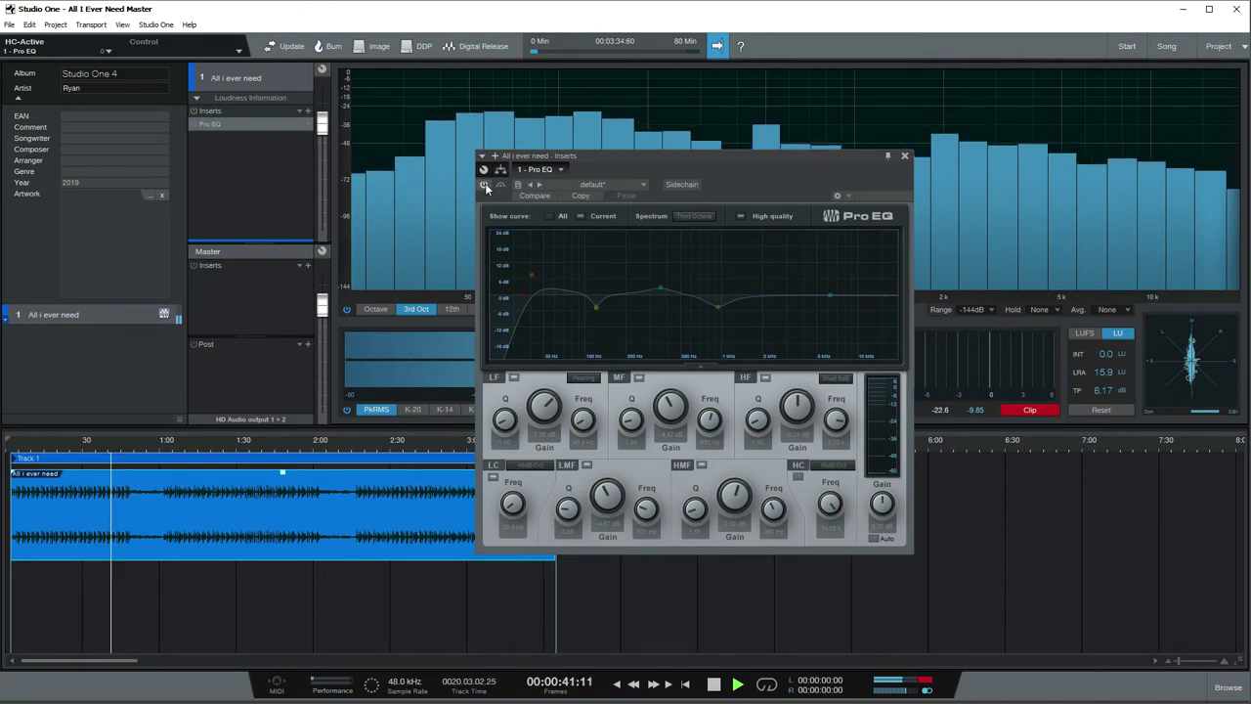
click(485, 183)
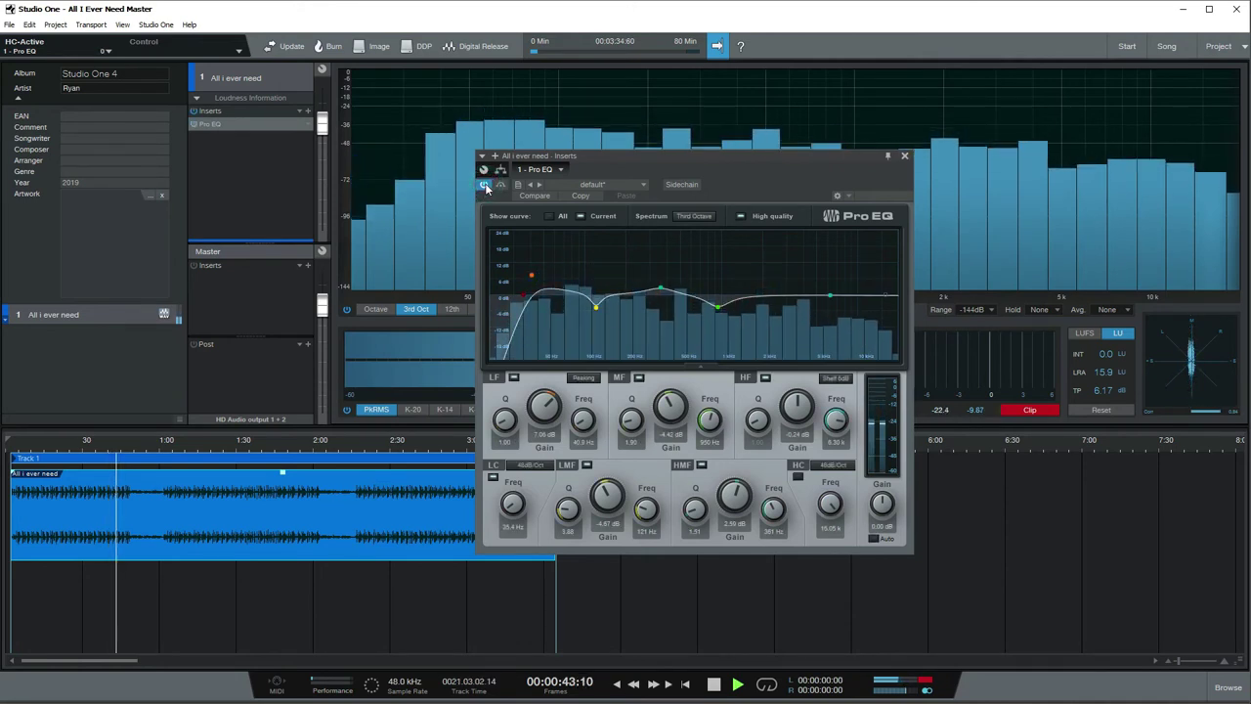
click(485, 183)
click(485, 183)
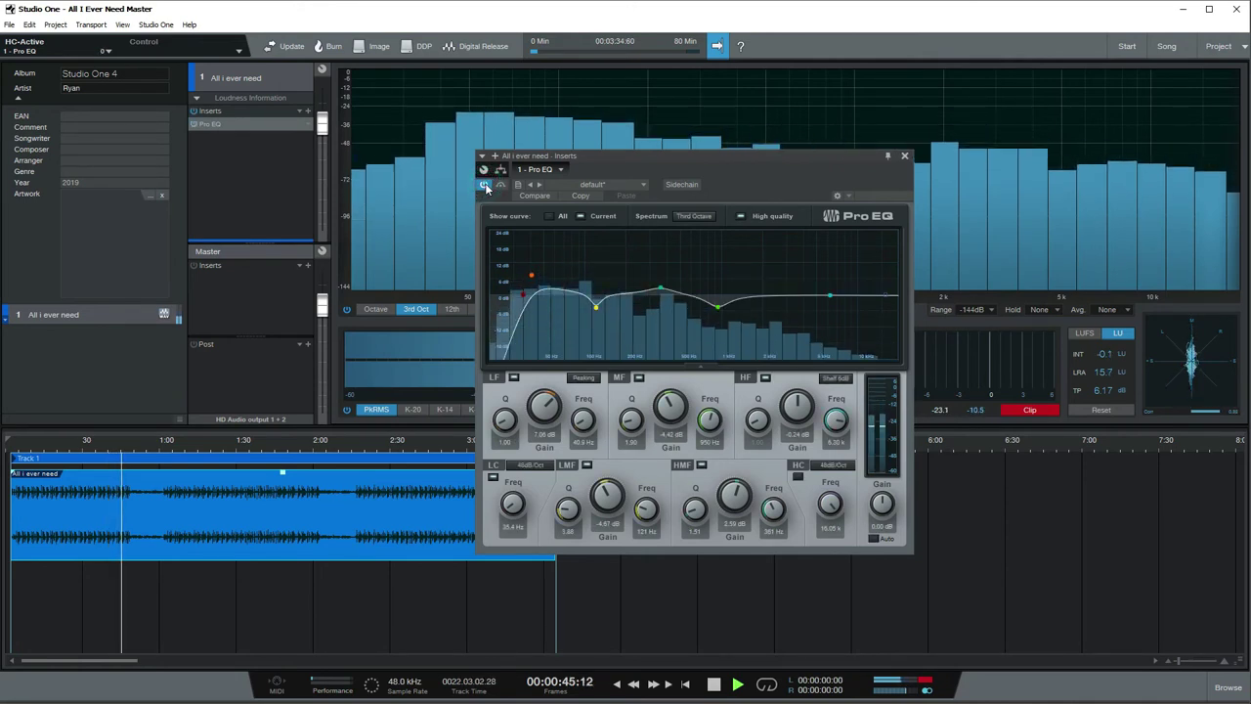
- Reduce the LF band's boost to 5.41 dB and close the Pro EQ window
drag(531, 275, 534, 283)
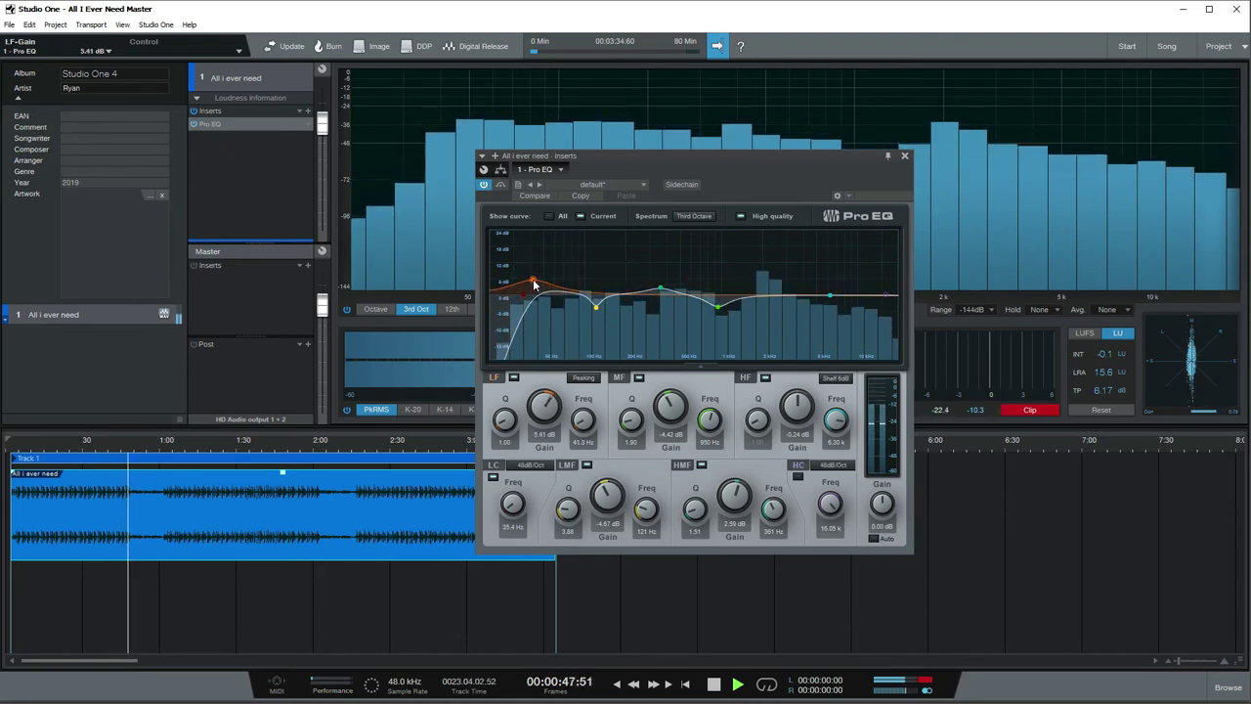
click(904, 155)
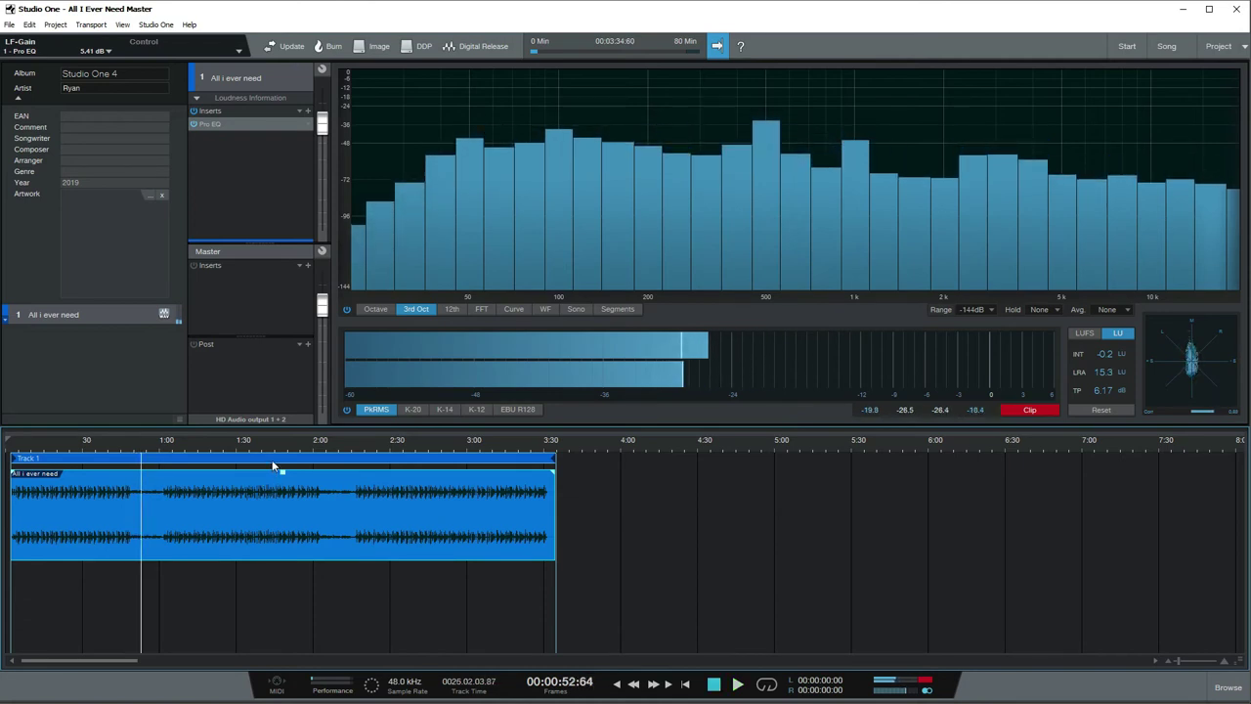
click(252, 170)
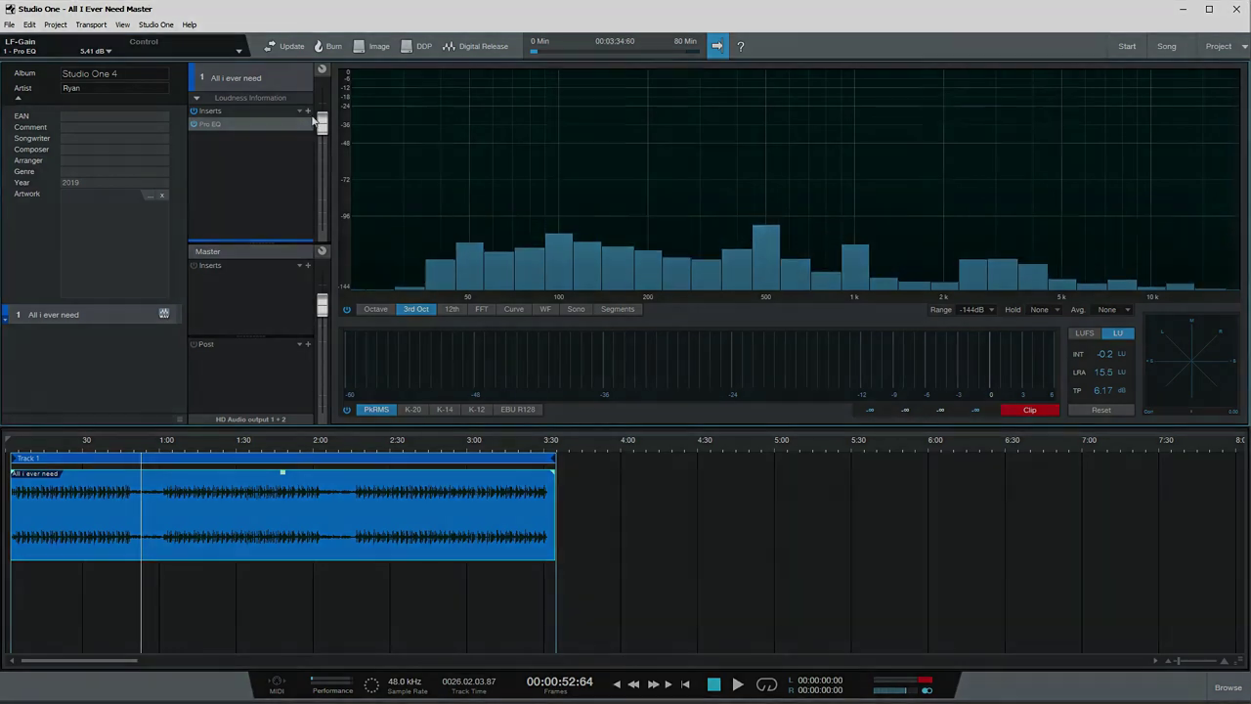